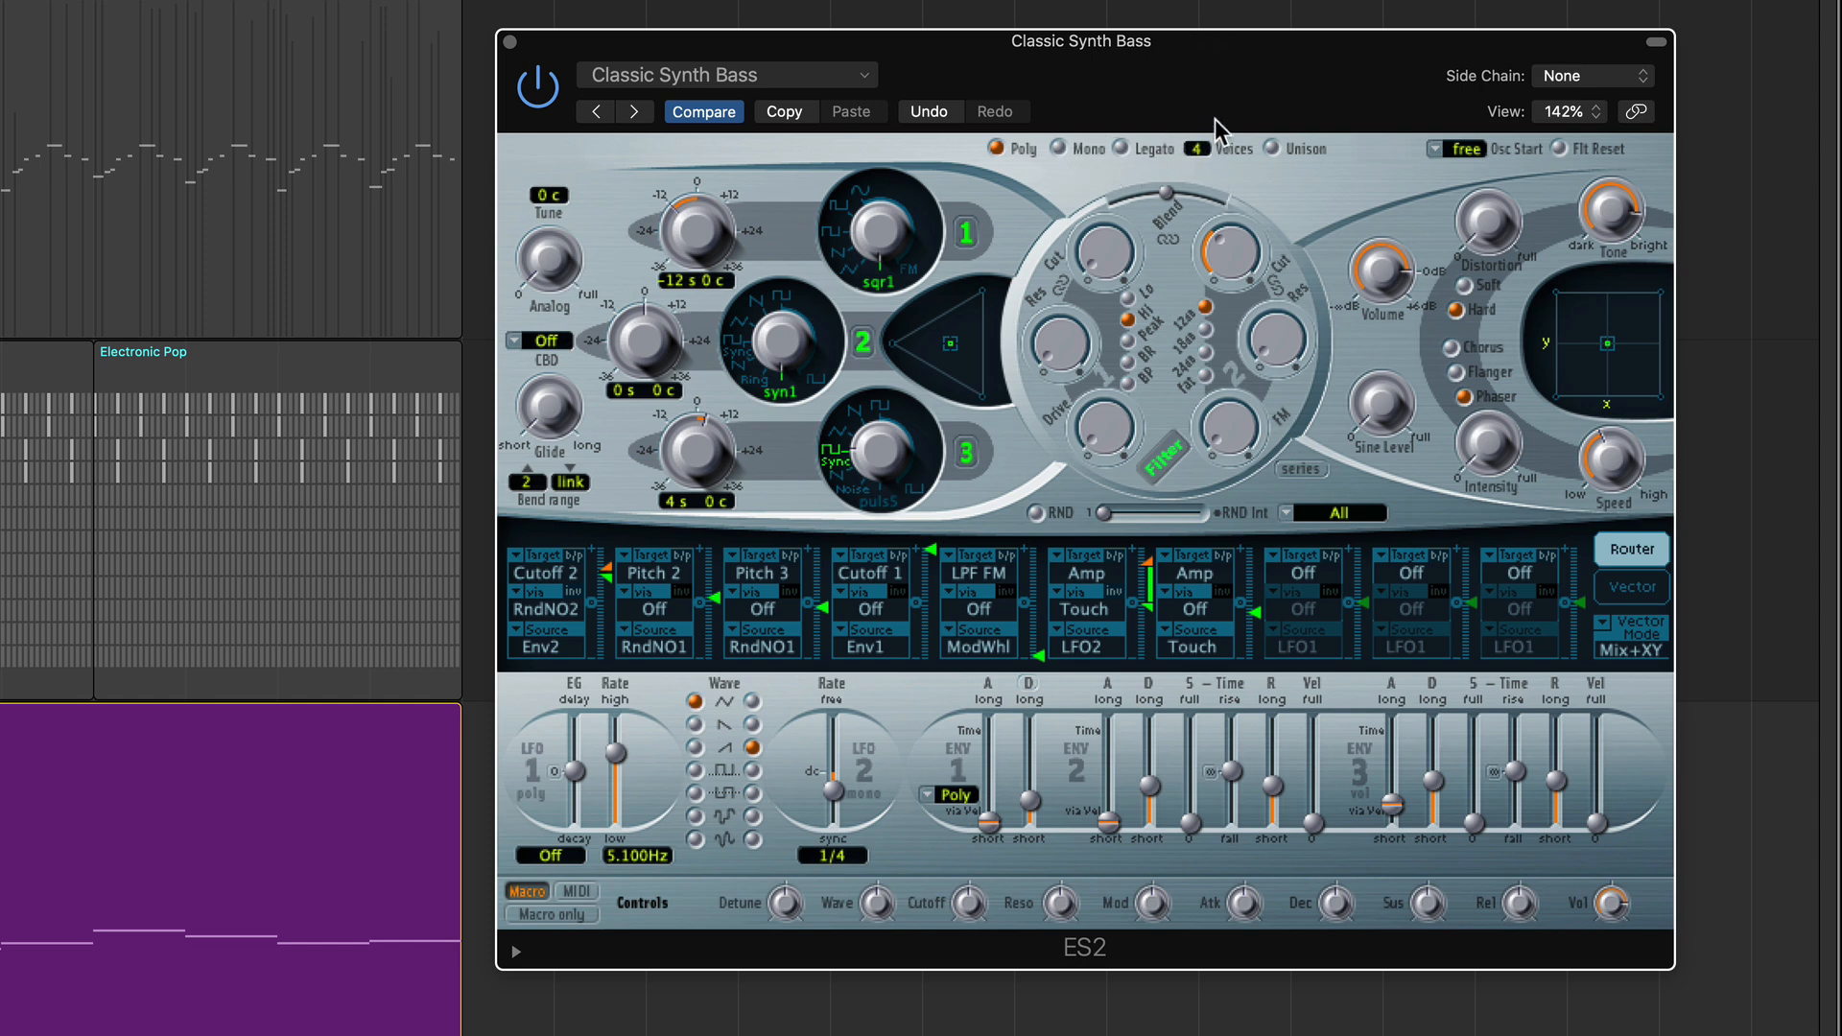
# Try out different voice counts and Analog amounts on the Classic Synth Bass patch.
pyautogui.moveTo(1202, 78); pyautogui.dragTo(1206, 100)
pyautogui.moveTo(1209, 106); pyautogui.dragTo(1211, 74)
pyautogui.moveTo(549, 254)
pyautogui.mouseDown()
pyautogui.moveTo(550, 165)
pyautogui.moveTo(536, 284)
pyautogui.mouseUp()
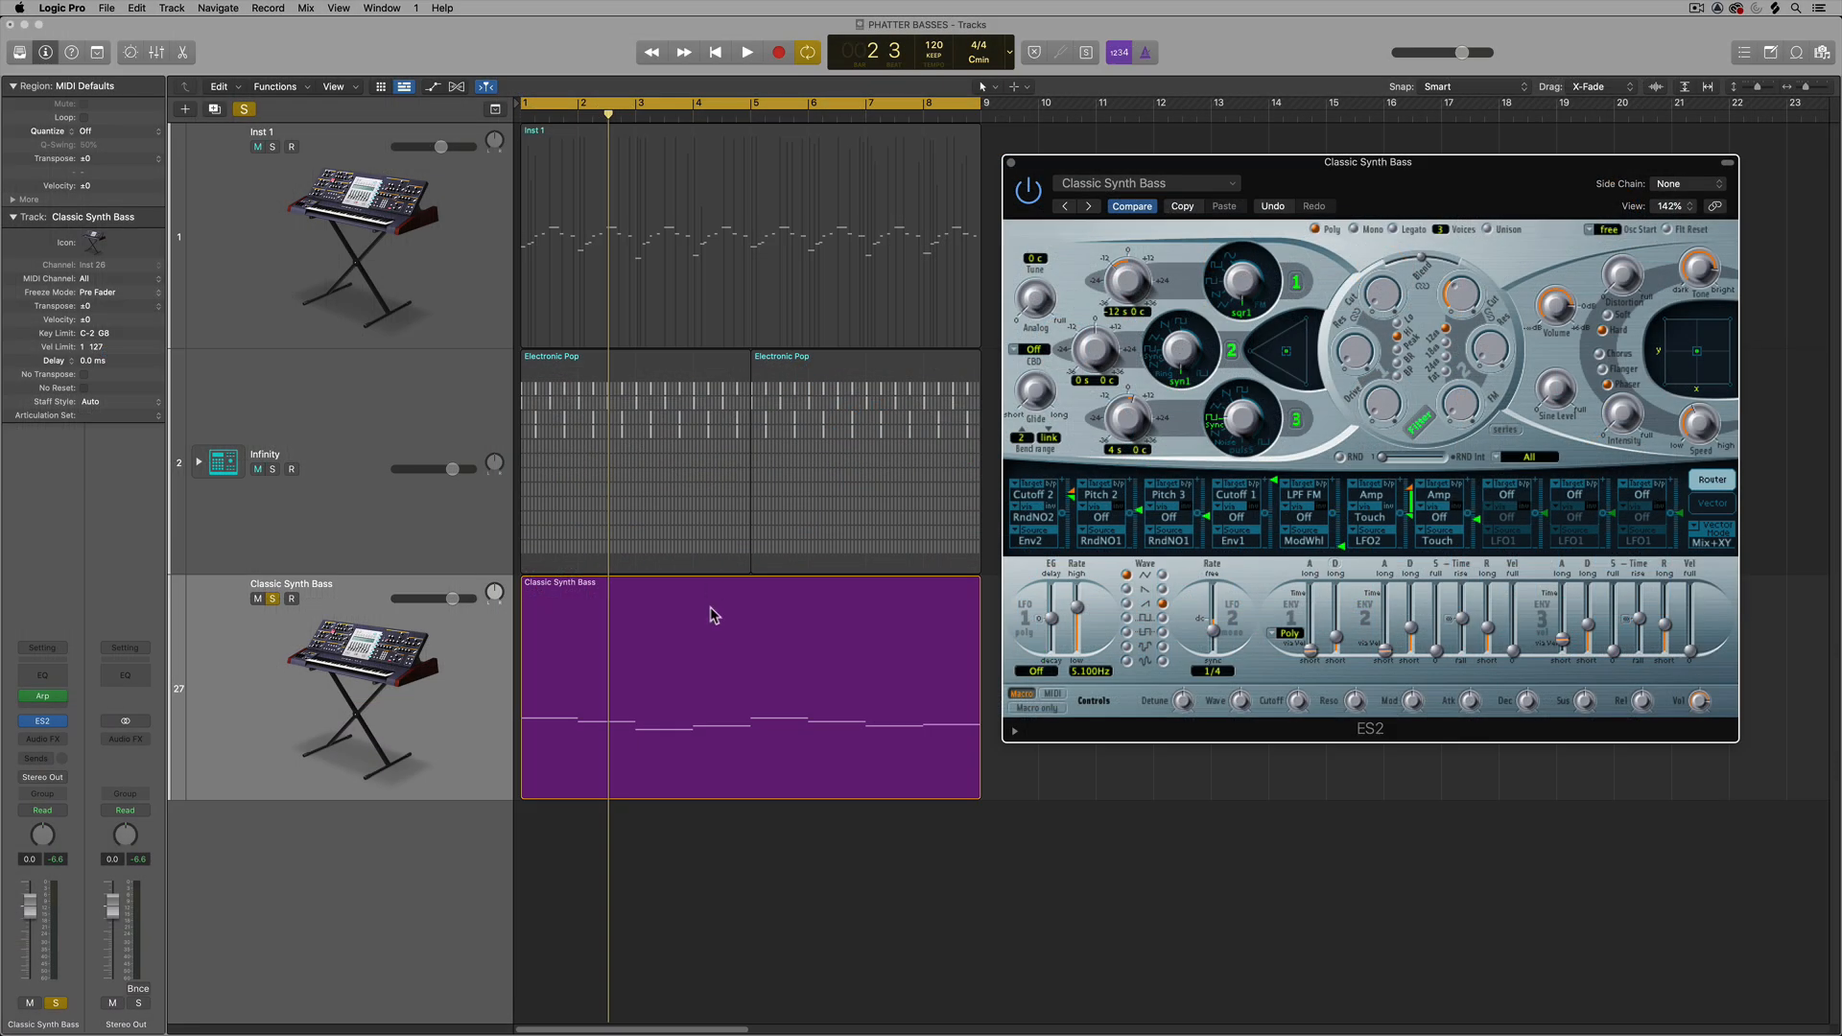
# Select the Classic Synth Bass region and browse the synth's 03 Synth Bass presets, keeping the current one.
pyautogui.click(25, 757)
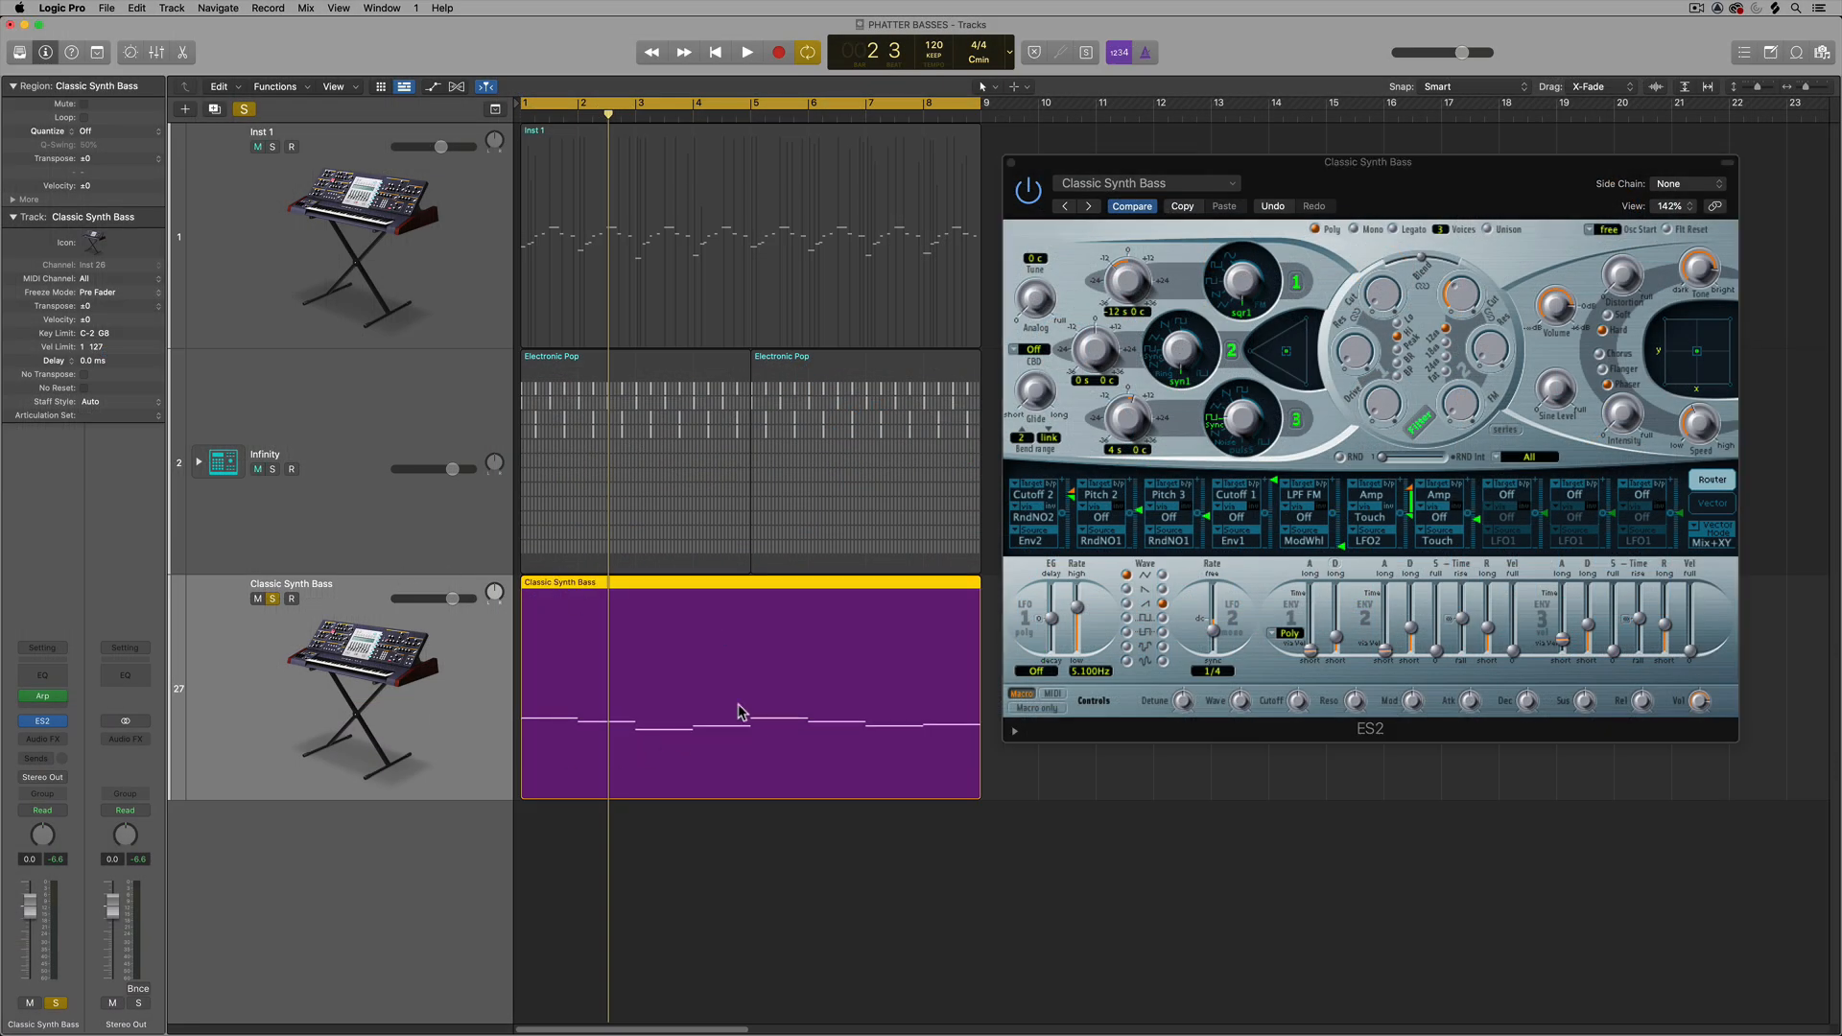
pyautogui.click(1200, 184)
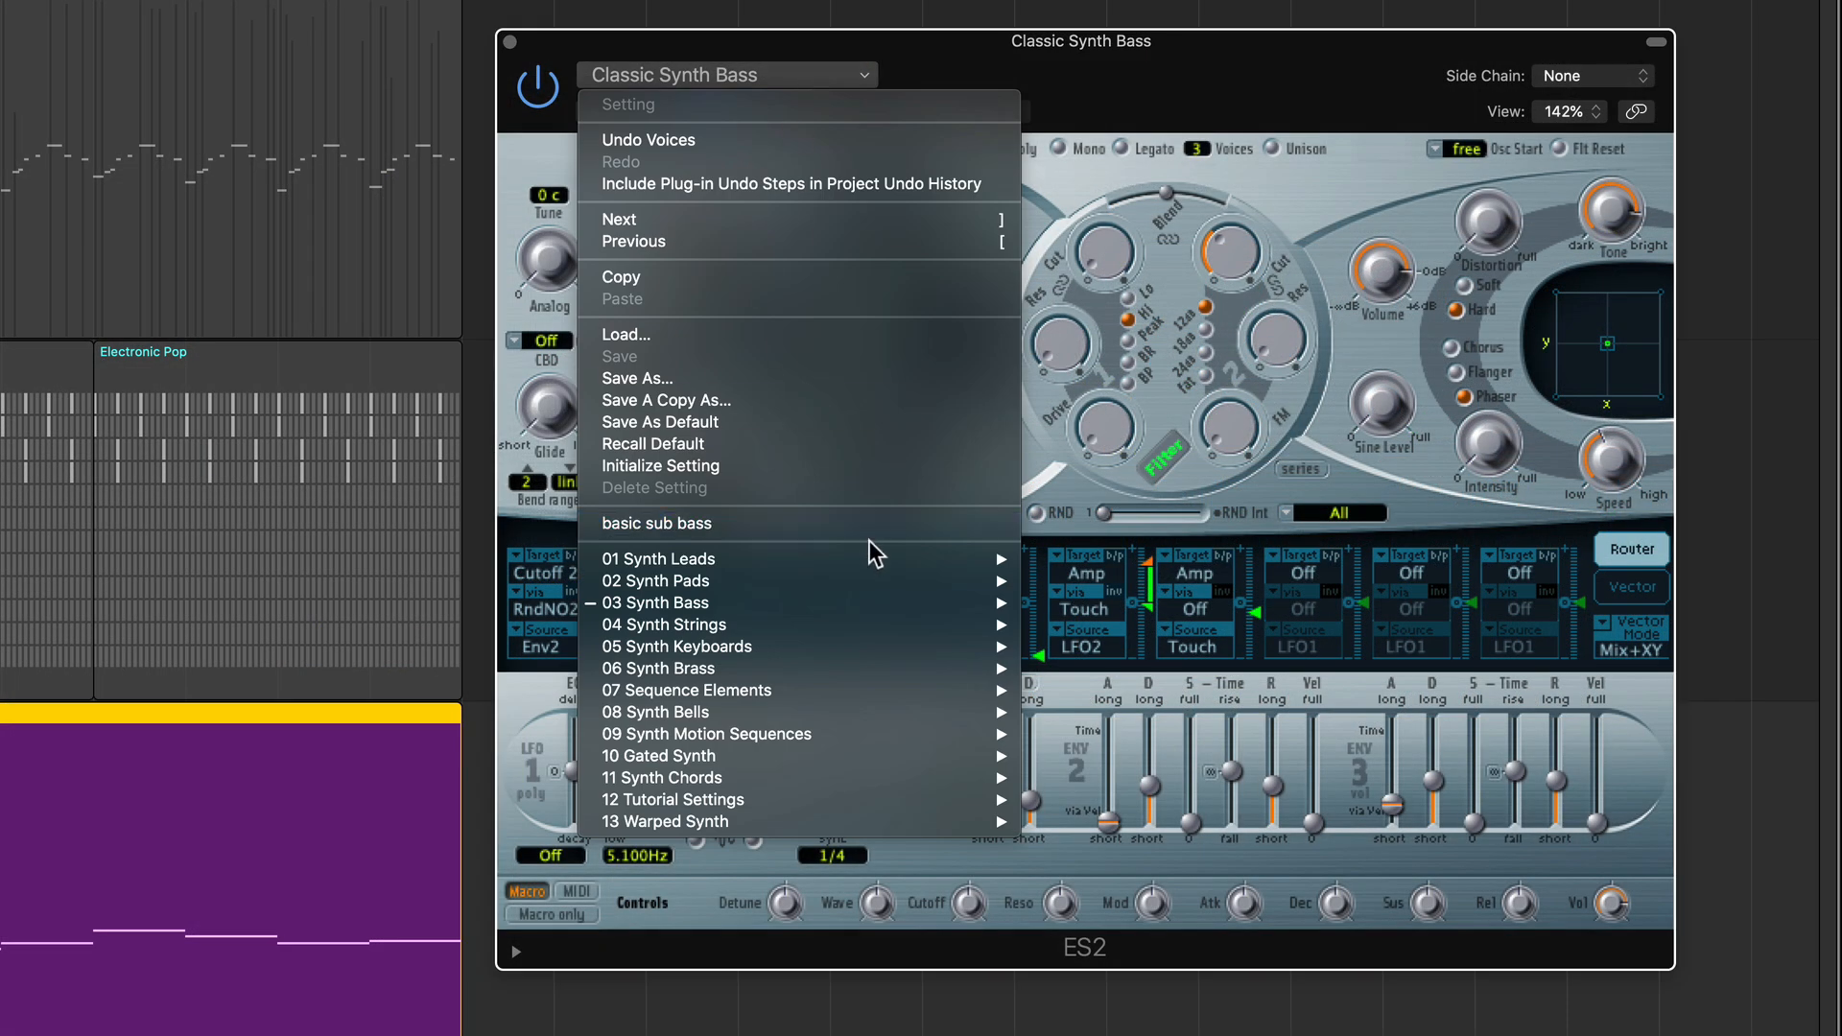
pyautogui.moveTo(863, 603)
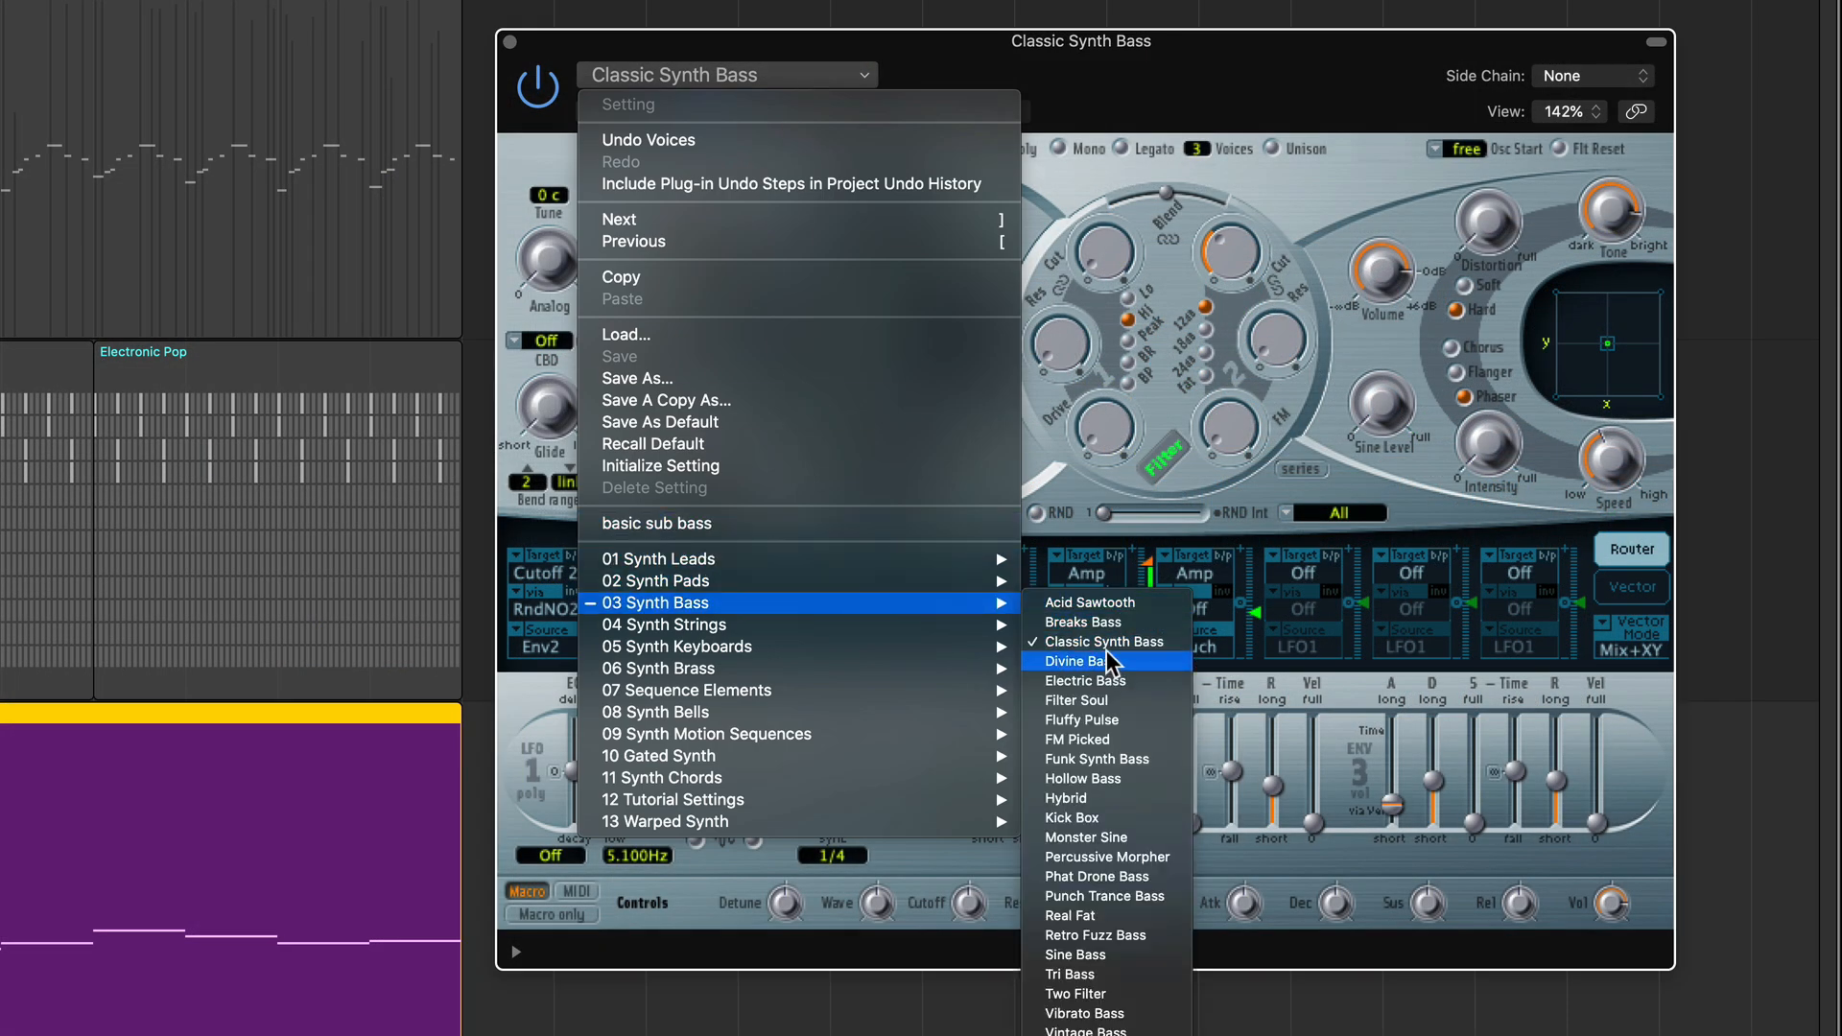
pyautogui.click(1350, 485)
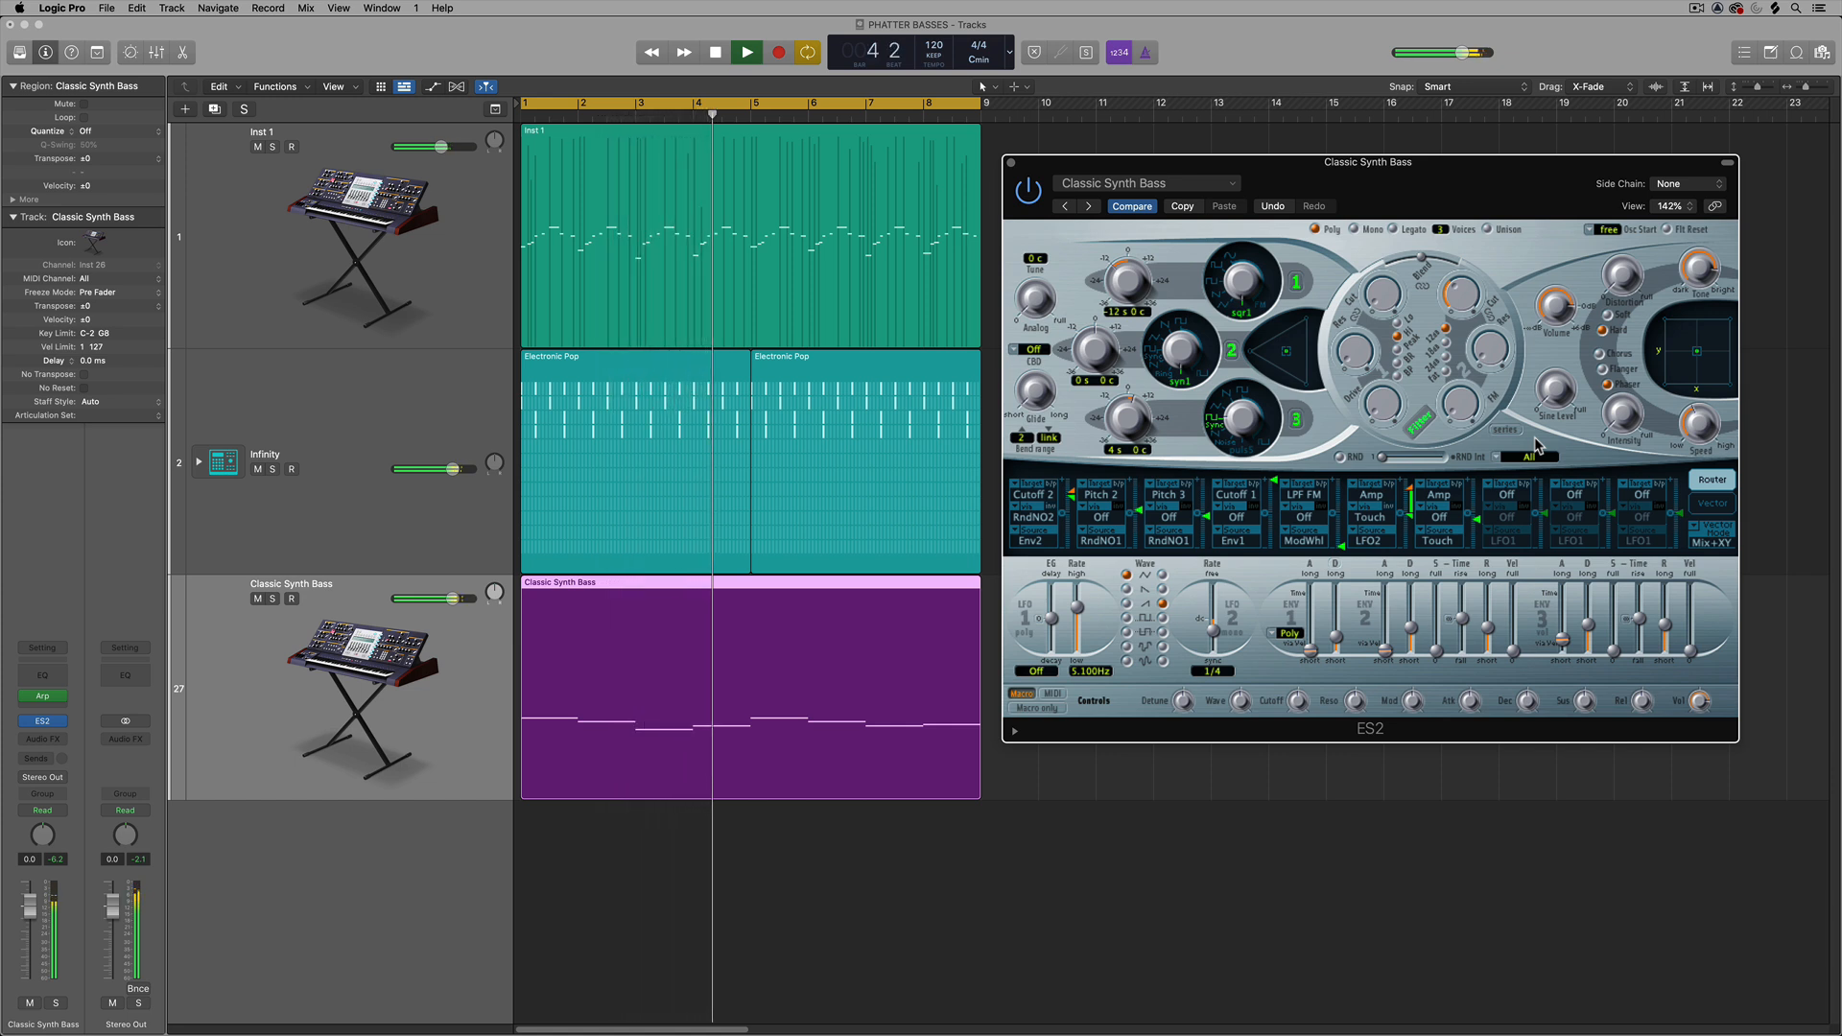
# Solo the Classic Synth Bass track during playback and stop the transport.
pyautogui.press('s')
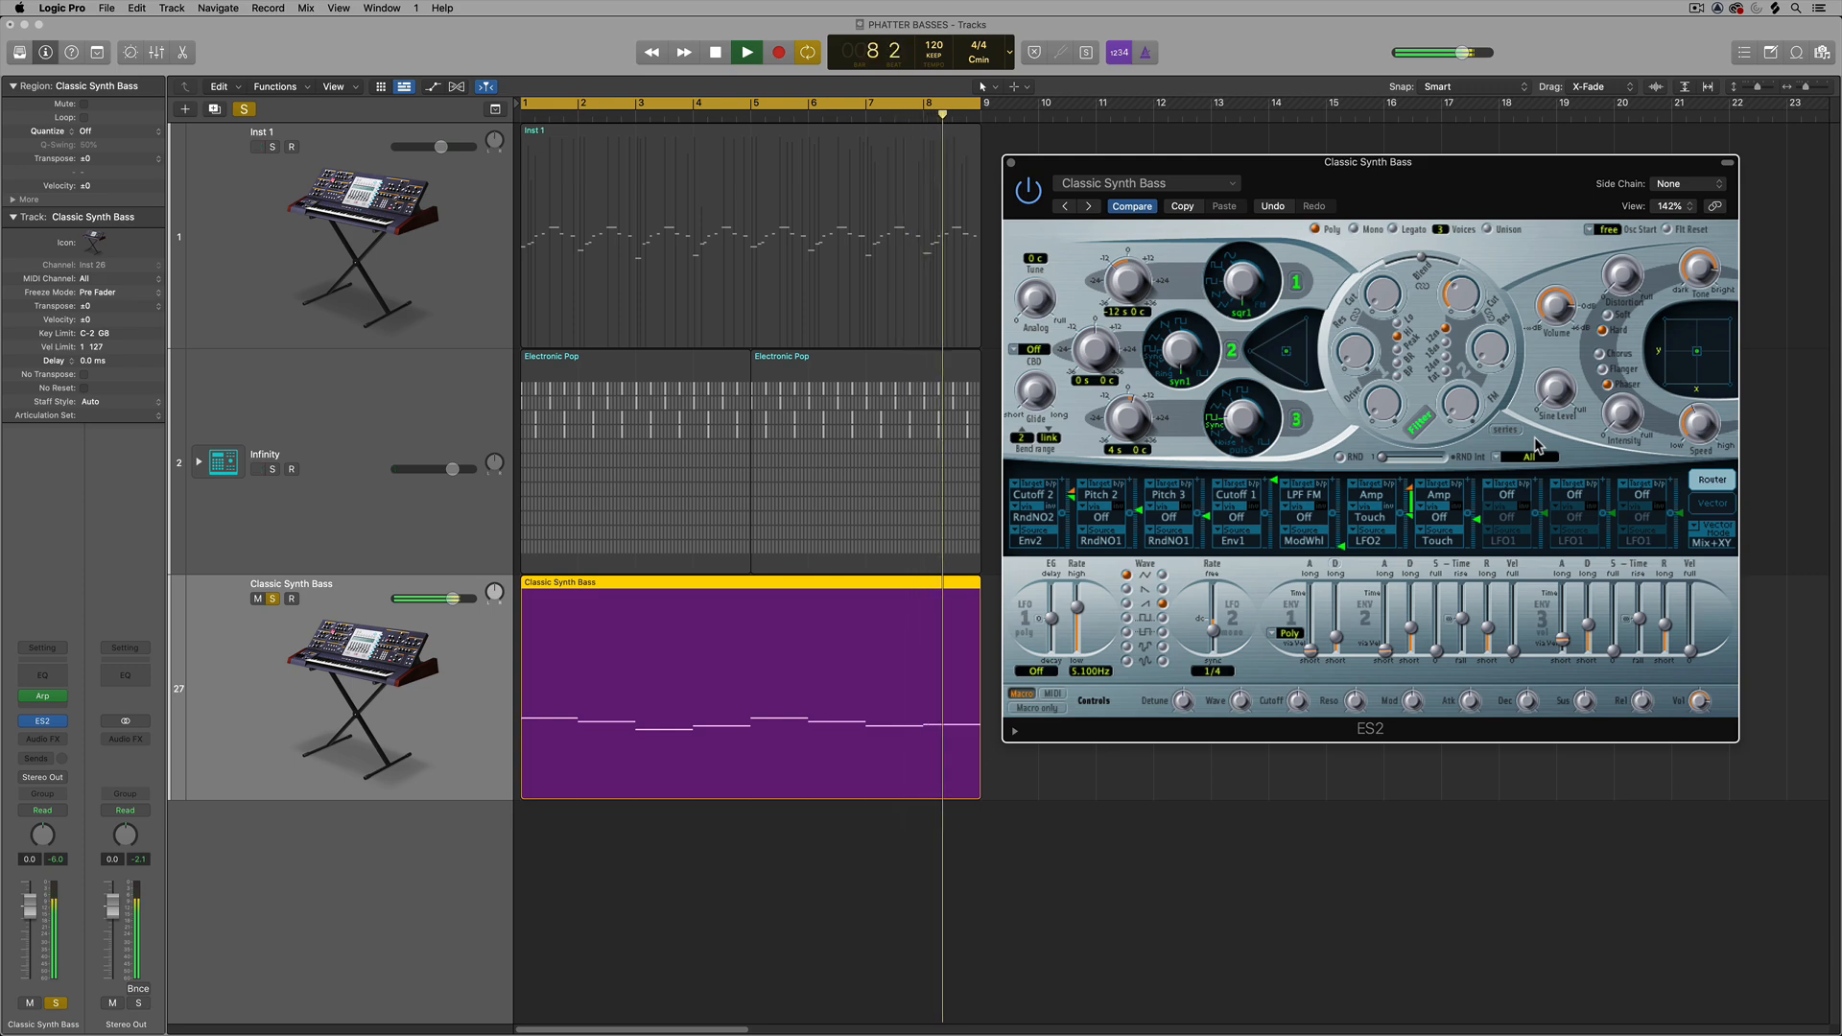
pyautogui.press('space')
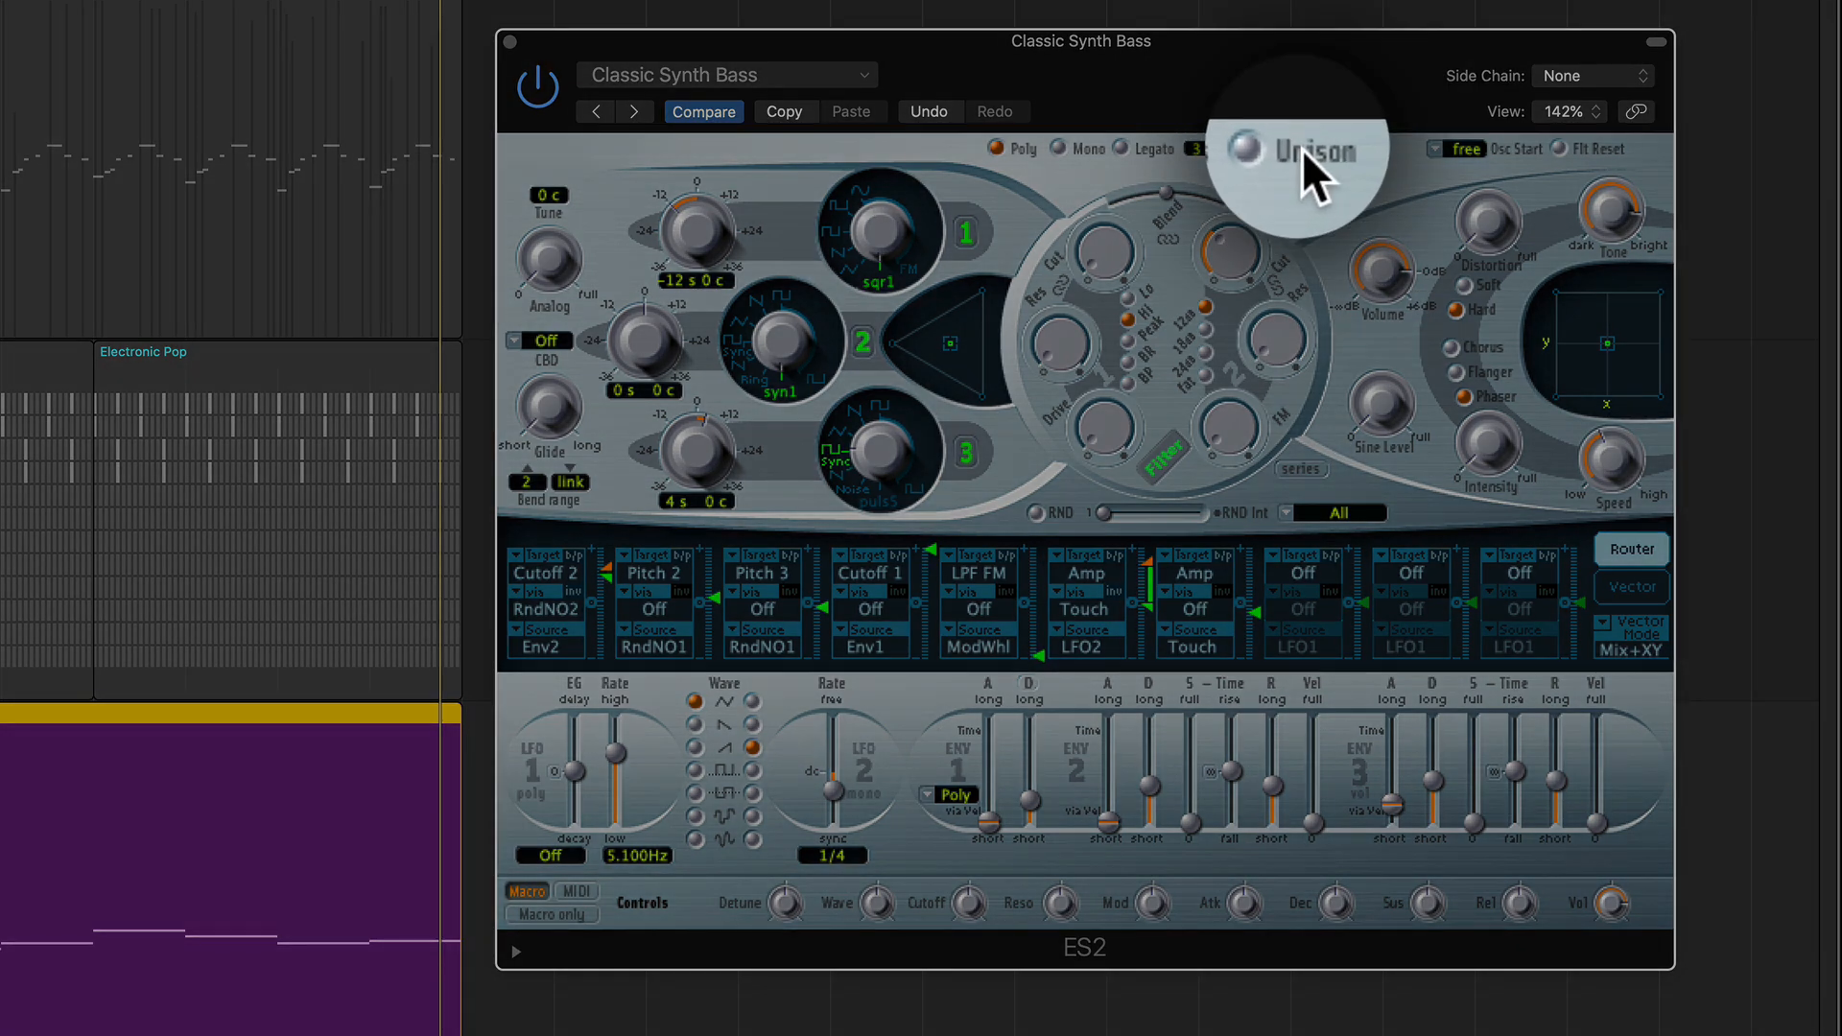
# Turn on Unison for the bass patch and switch its keyboard mode from Poly to Legato.
pyautogui.click(1274, 148)
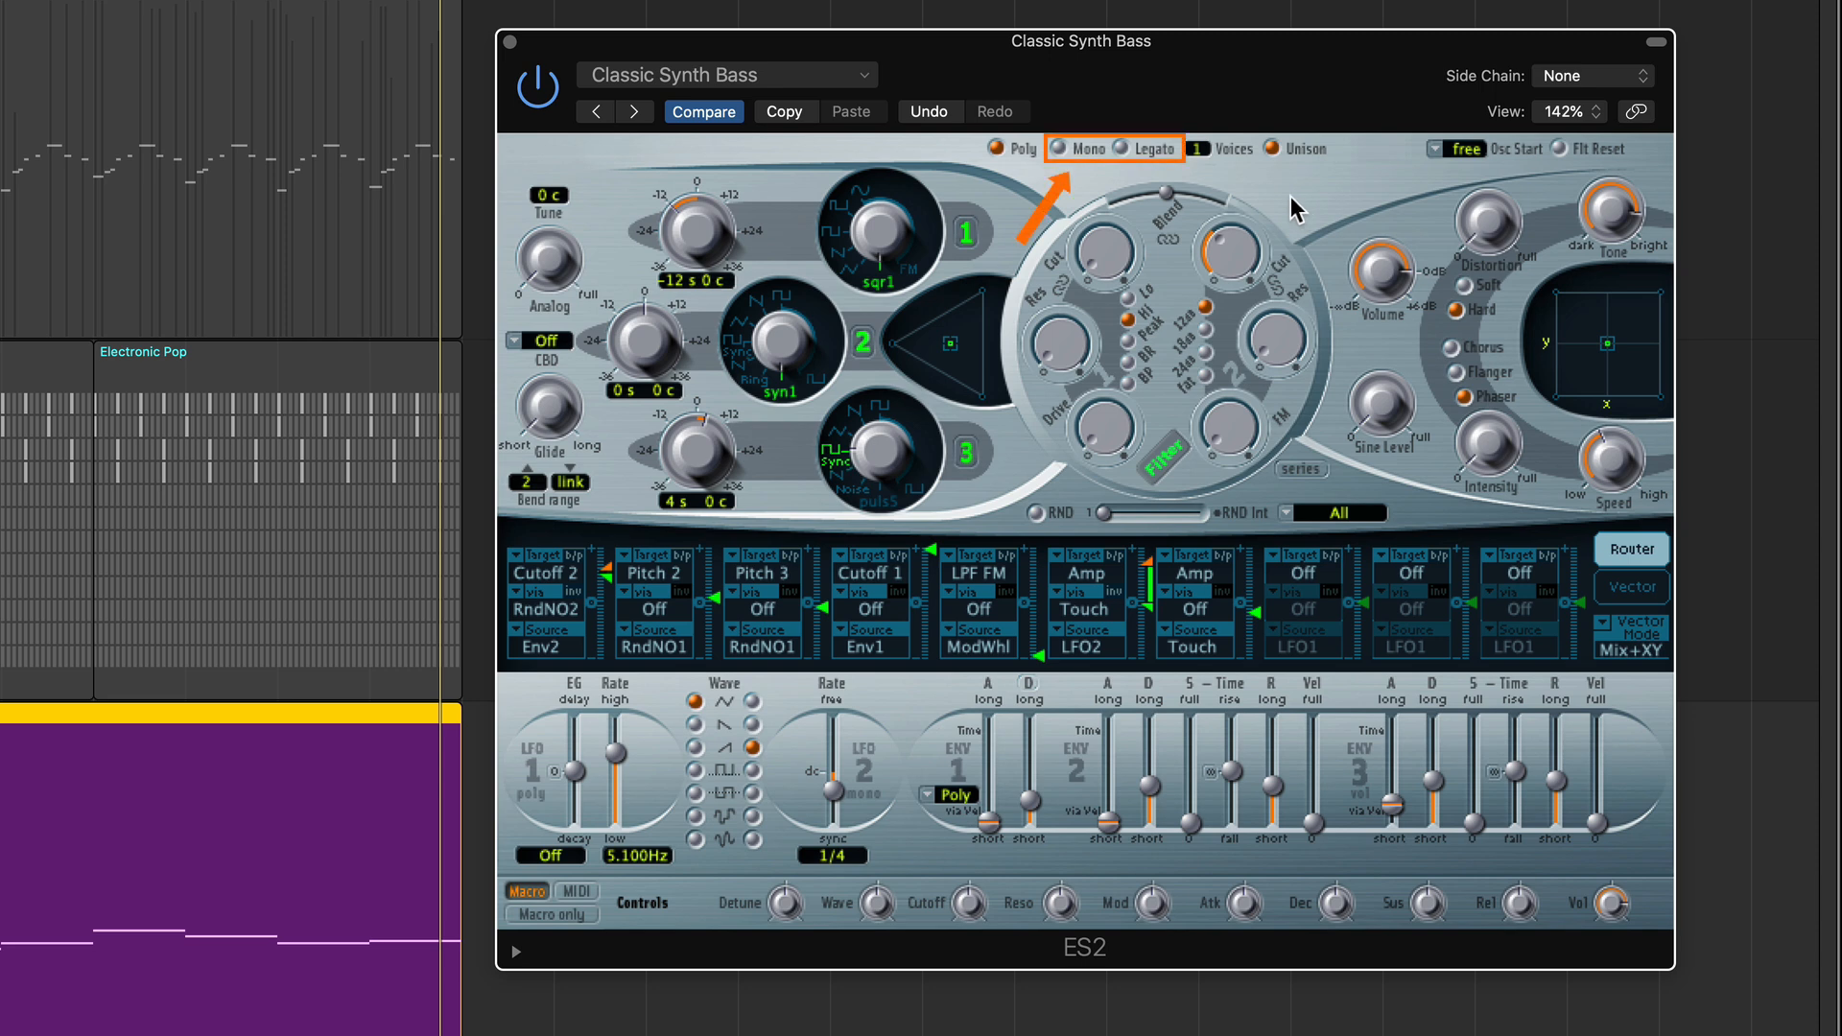
pyautogui.click(1089, 153)
pyautogui.click(1122, 147)
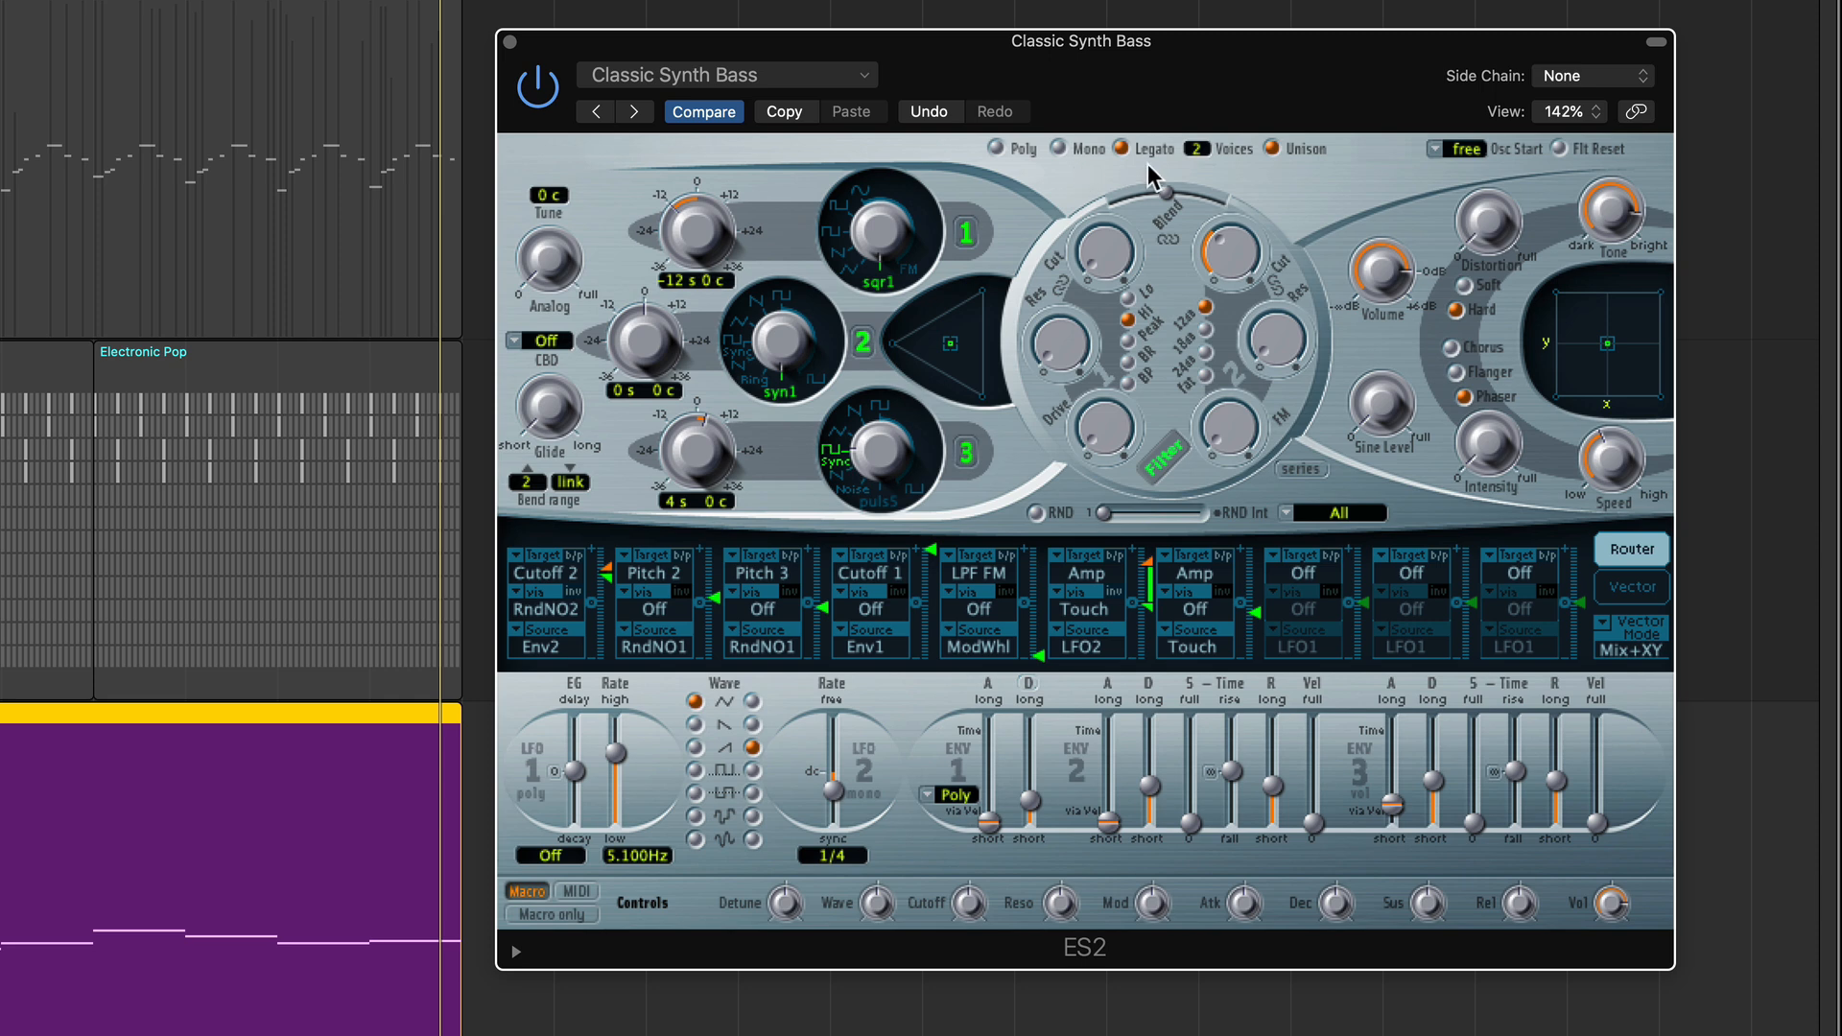
# Try the unison bass with 18 voices, reduce it to 8 voices and adjust the level.
pyautogui.moveTo(1178, 152); pyautogui.dragTo(1213, 29)
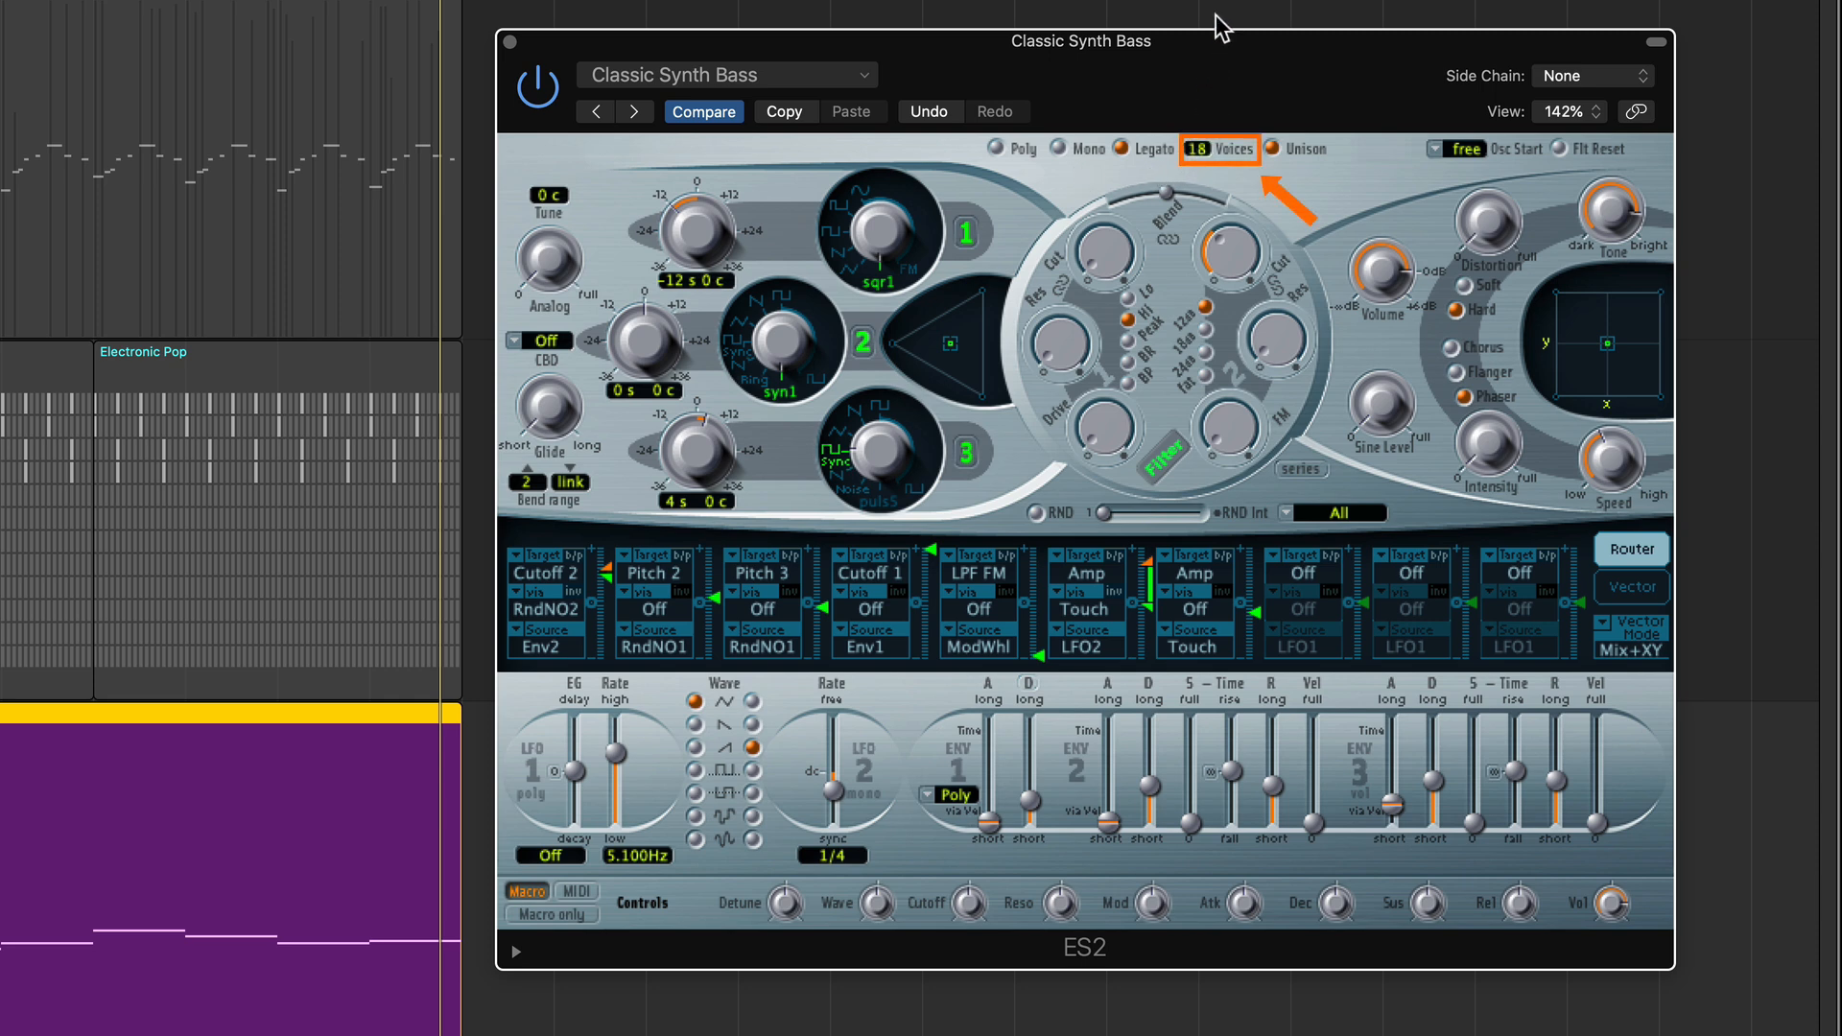
pyautogui.moveTo(1205, 163); pyautogui.dragTo(1186, 280)
pyautogui.moveTo(1365, 307)
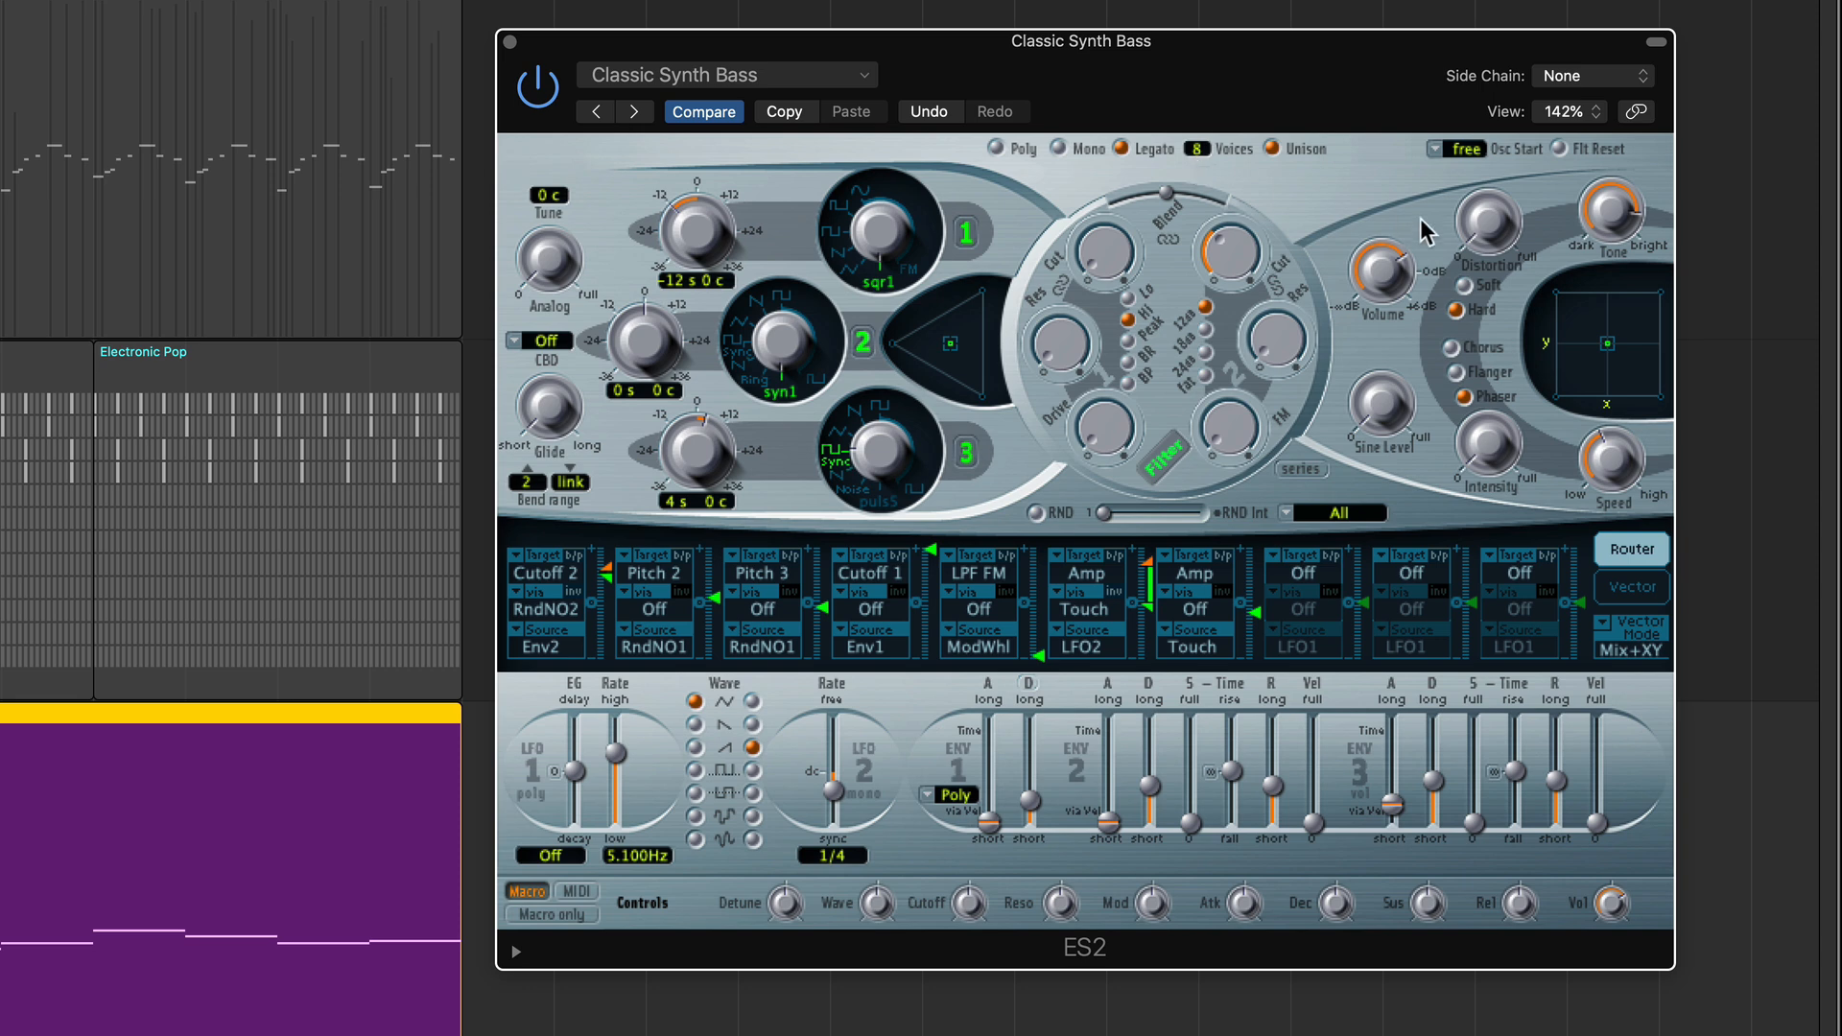
pyautogui.moveTo(1385, 351)
pyautogui.moveTo(1383, 335); pyautogui.dragTo(1383, 314)
# Audition the bass with 16 voices, raise the voice count to 32 and trim the synth's Volume.
pyautogui.doubleClick(1202, 148)
pyautogui.write('16')
pyautogui.press('Return')
pyautogui.moveTo(1399, 286)
pyautogui.press('space')
pyautogui.moveTo(1199, 142); pyautogui.dragTo(1232, 0)
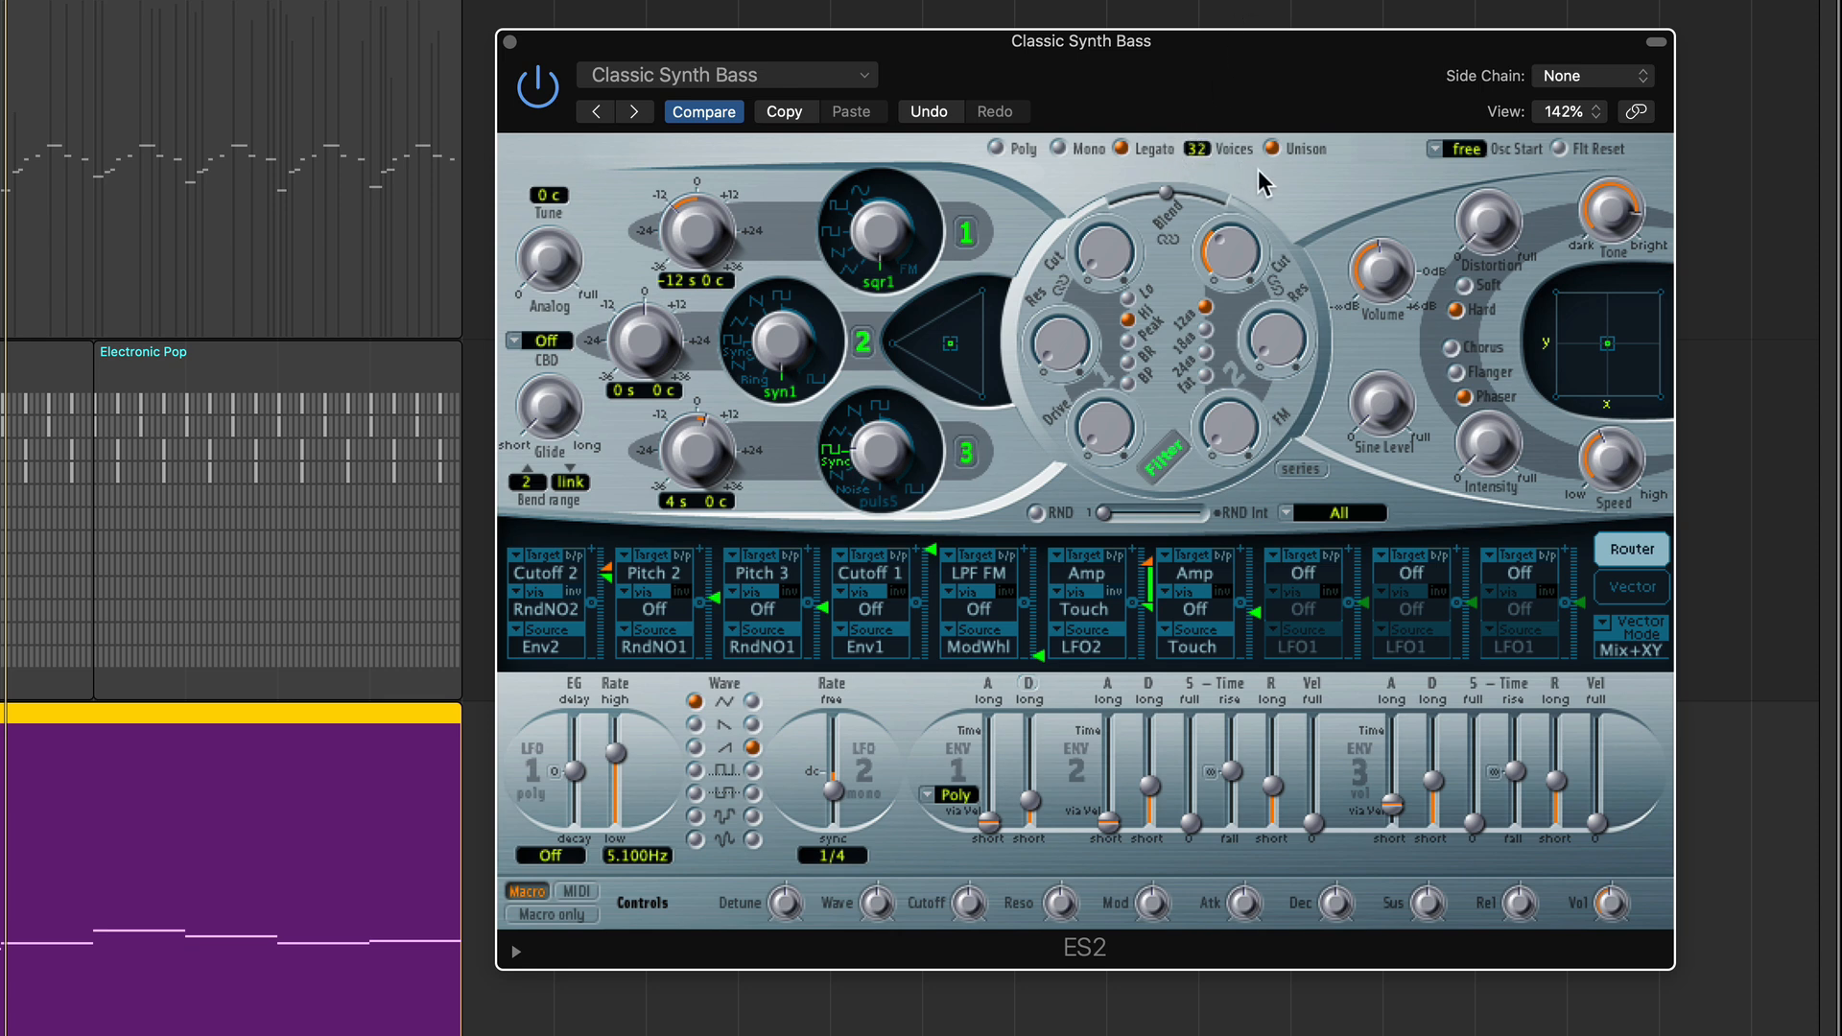
pyautogui.moveTo(1378, 272); pyautogui.dragTo(1381, 276)
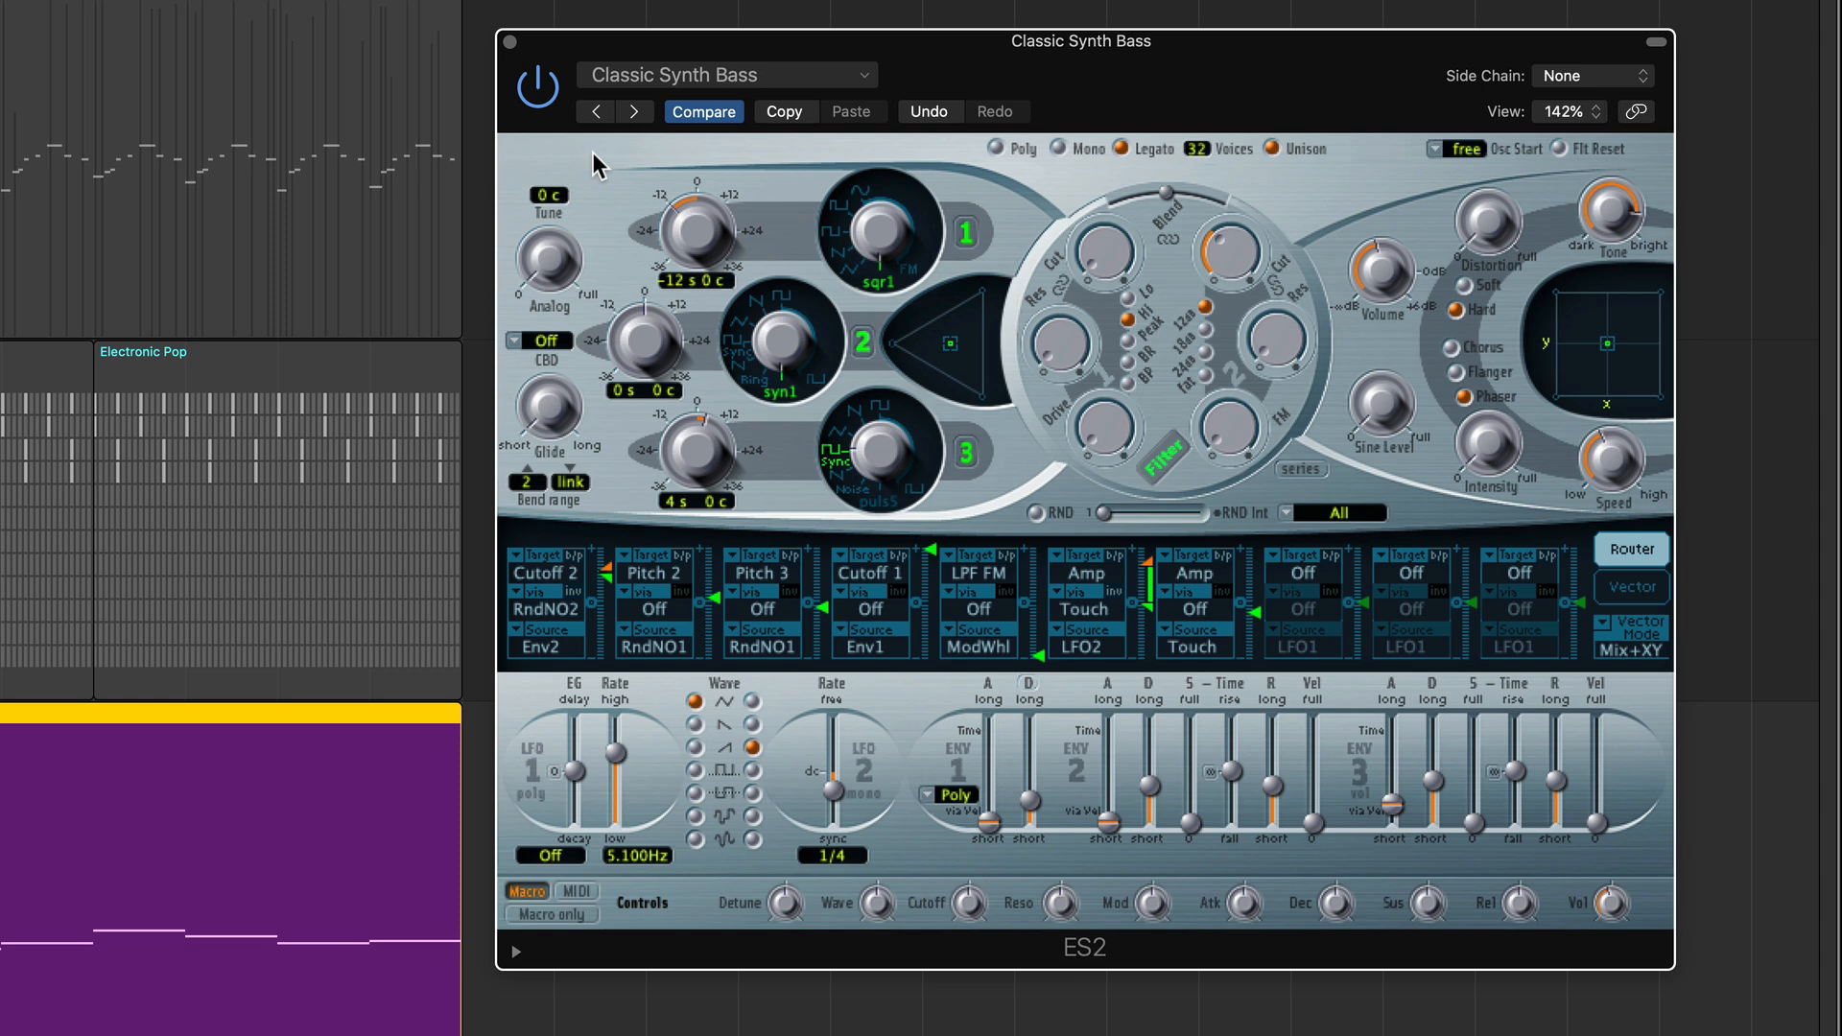
# Sweep the Analog detune amount, settle it slightly past its midpoint and trim the Volume.
pyautogui.moveTo(555, 255); pyautogui.dragTo(572, 144)
pyautogui.moveTo(560, 240); pyautogui.dragTo(569, 281)
pyautogui.moveTo(554, 256); pyautogui.dragTo(584, 109)
pyautogui.moveTo(549, 256)
pyautogui.mouseDown()
pyautogui.moveTo(574, 176)
pyautogui.moveTo(557, 236)
pyautogui.mouseUp()
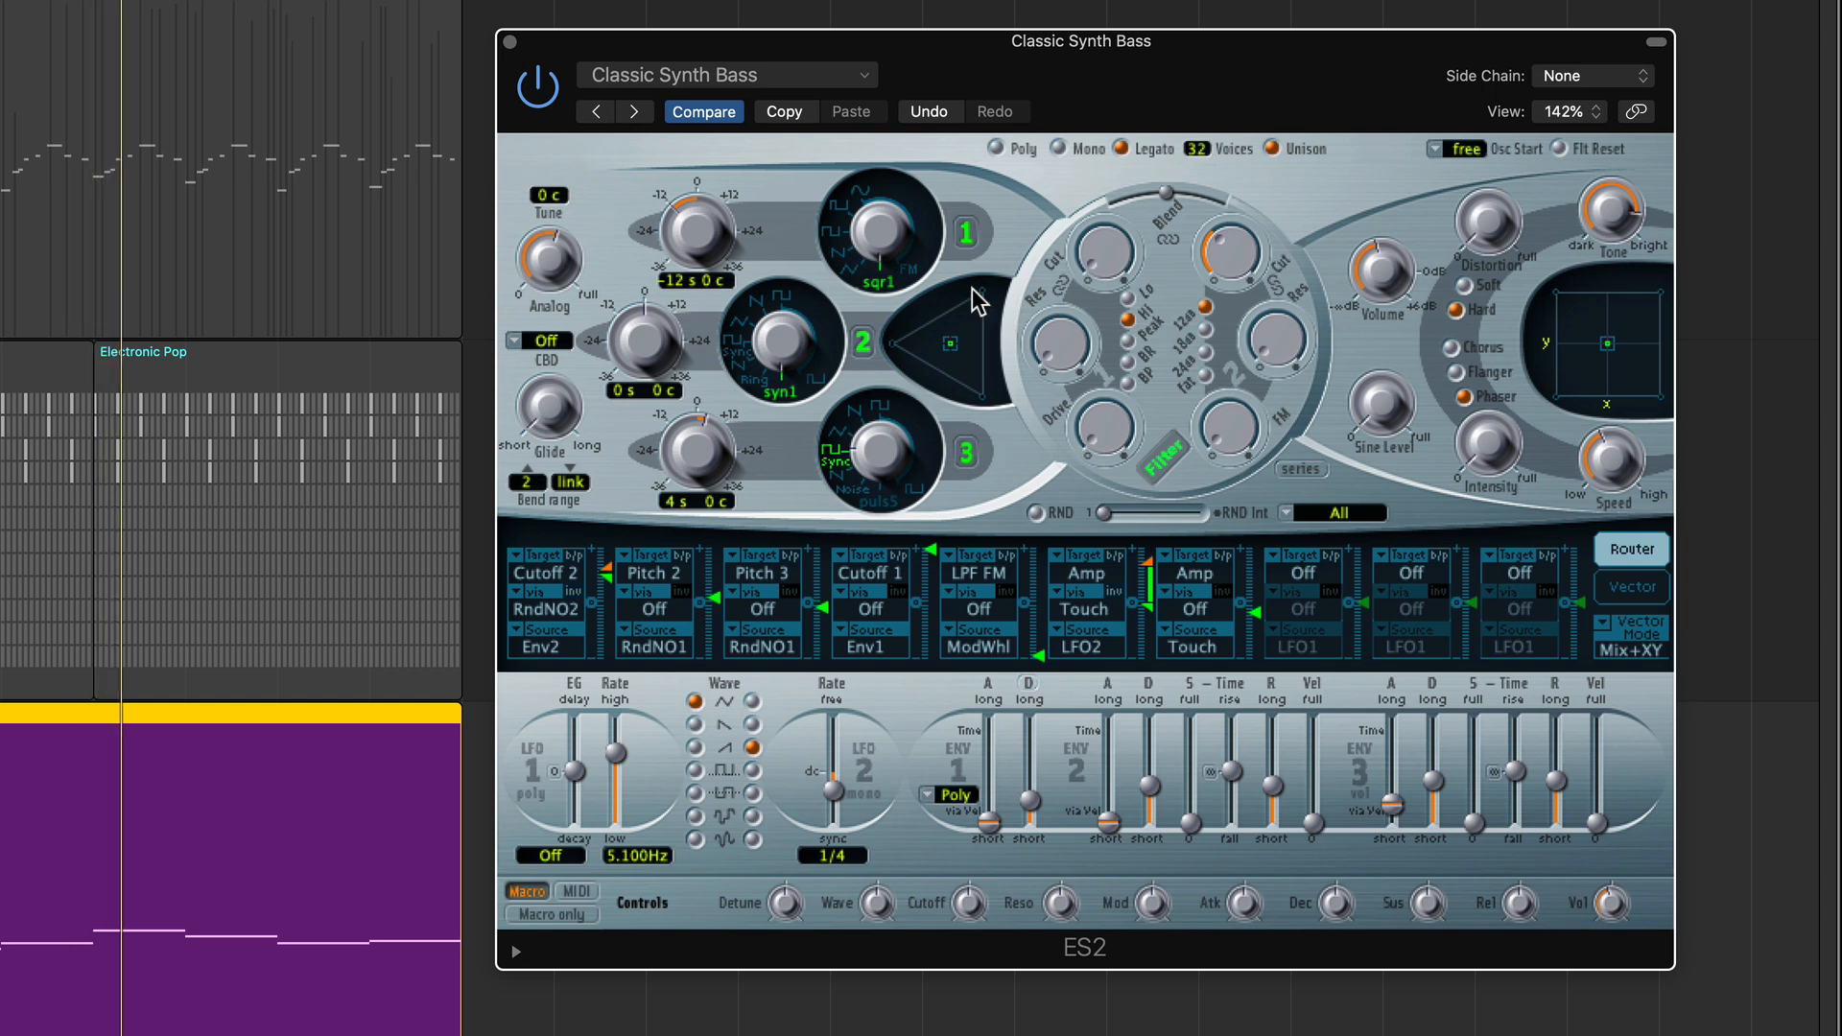
pyautogui.moveTo(1402, 274); pyautogui.dragTo(1400, 263)
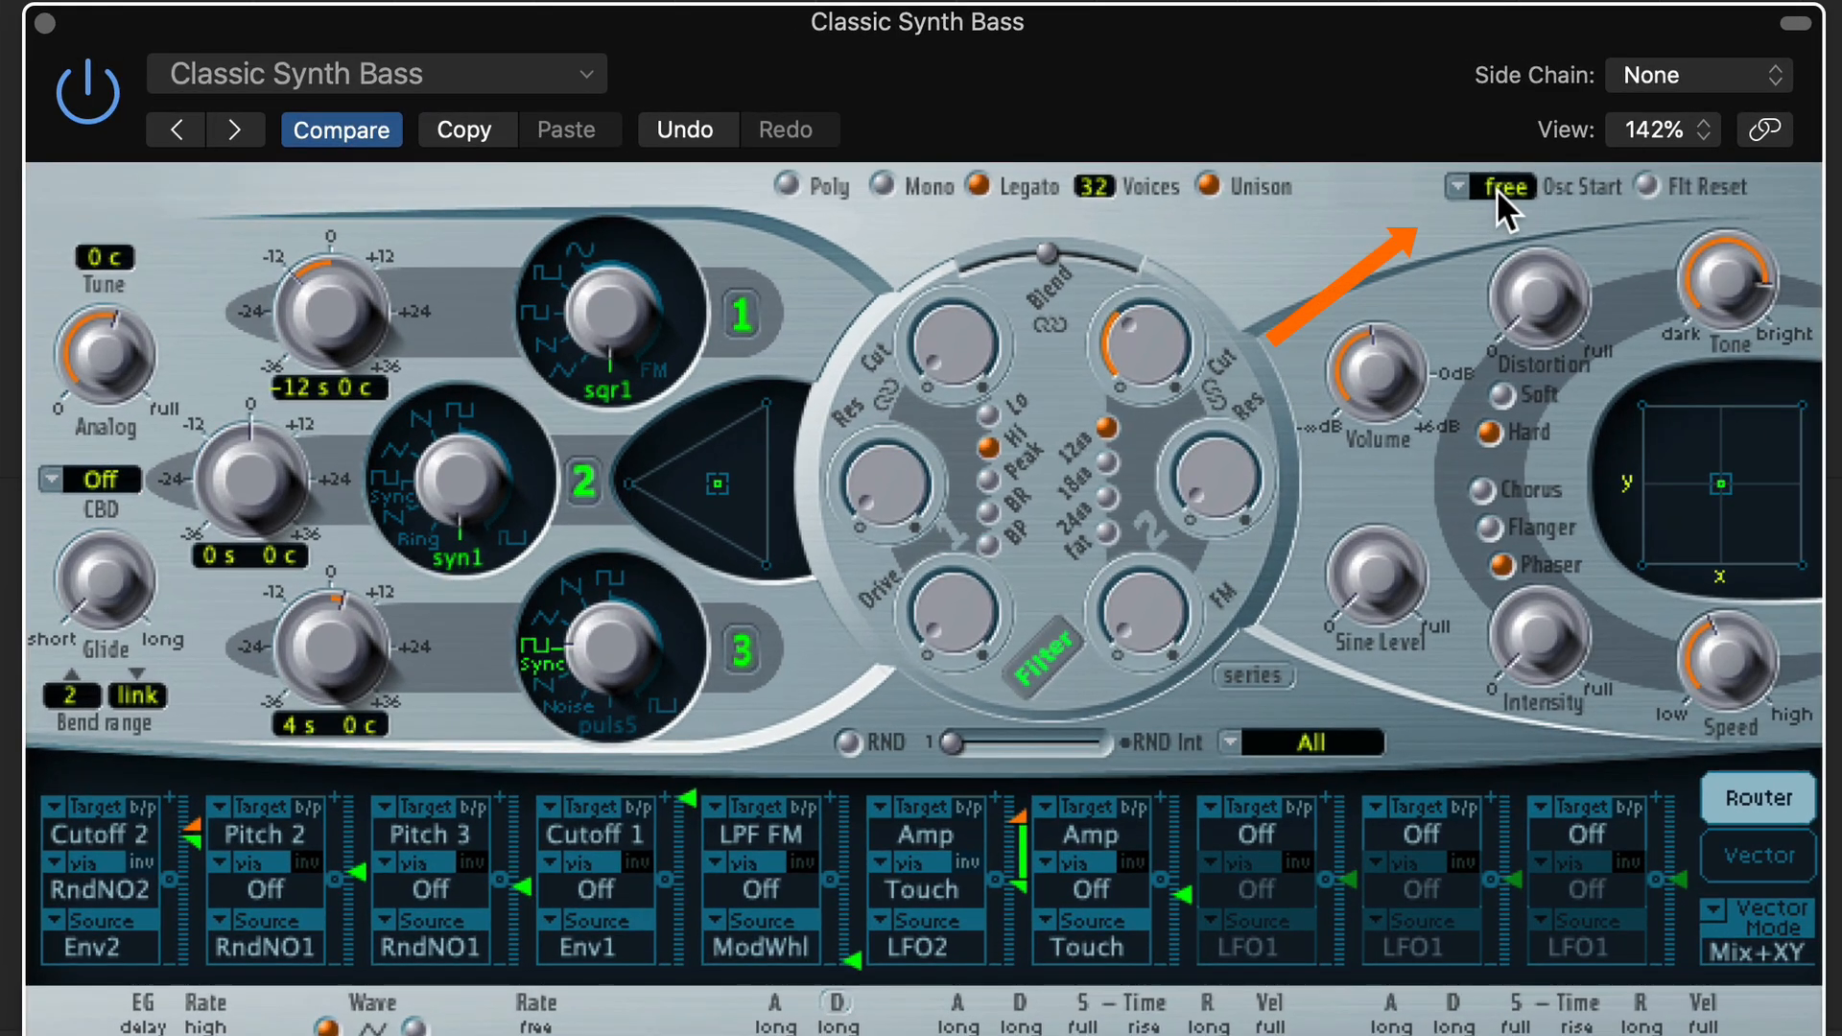
# Review the Osc Start options, keep free, and play the bass unsoloed with the full mix.
pyautogui.click(1499, 188)
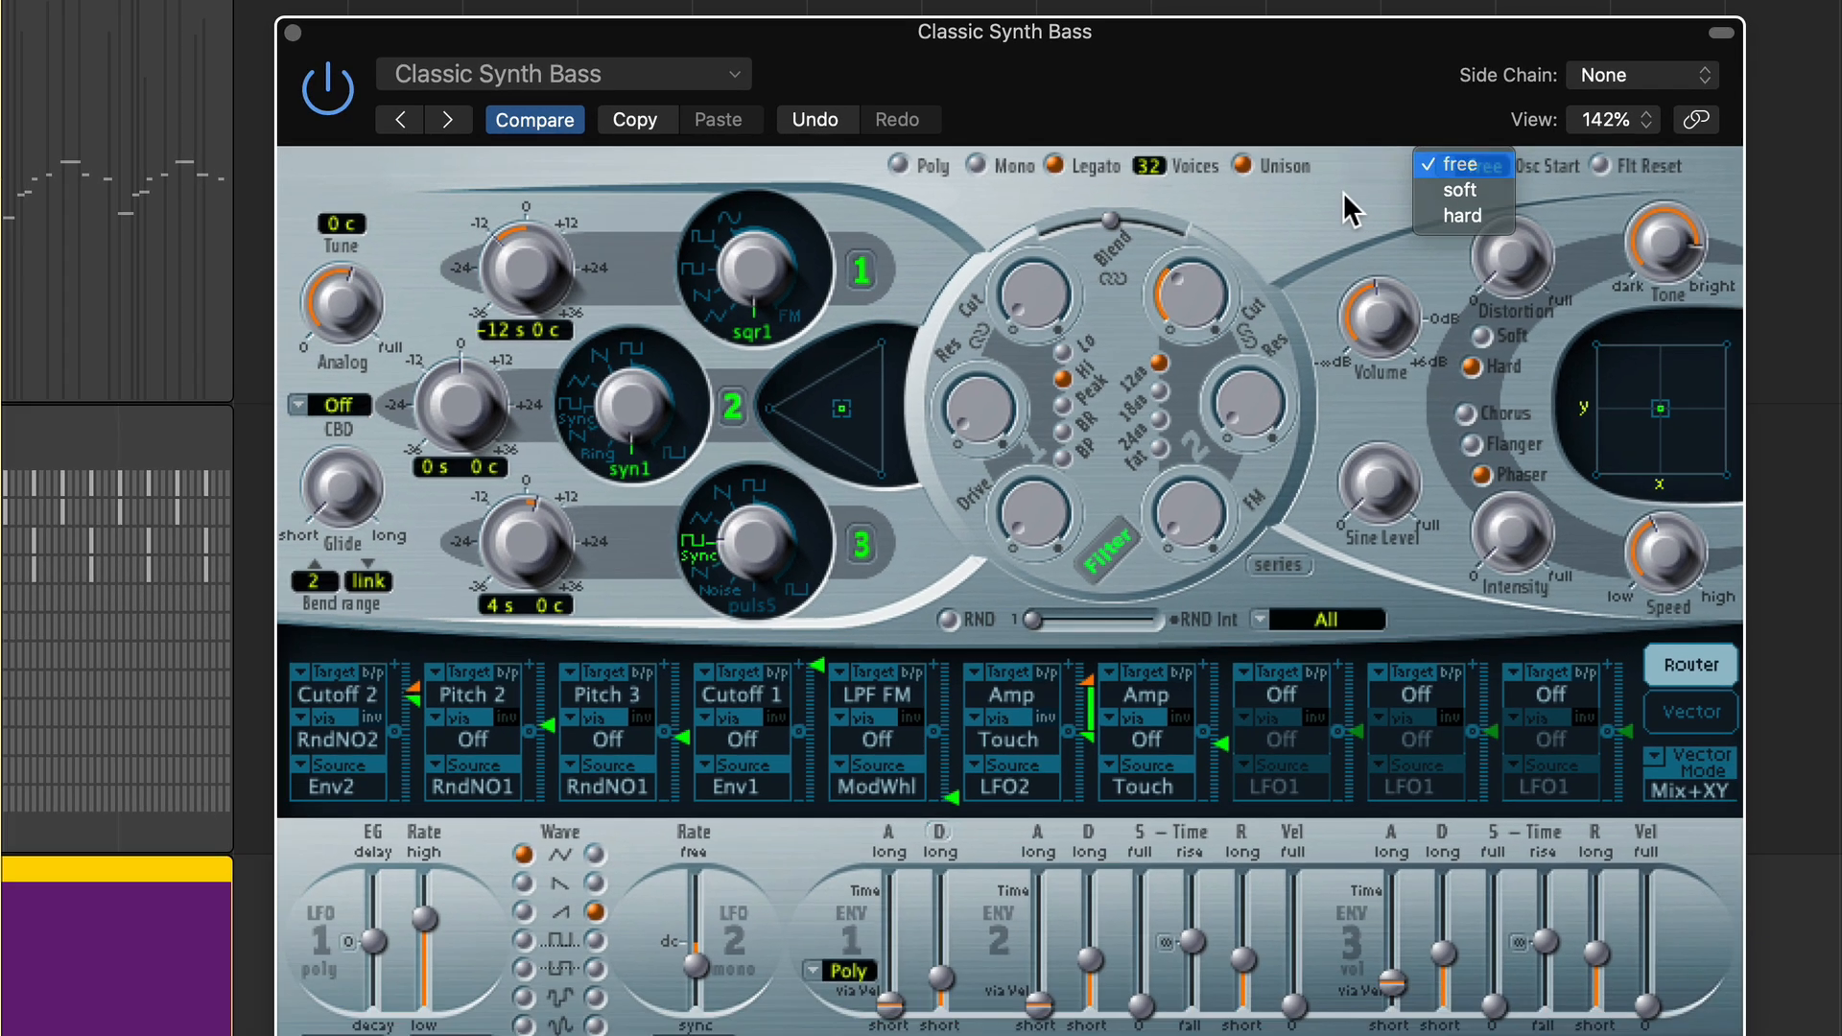
pyautogui.click(1448, 184)
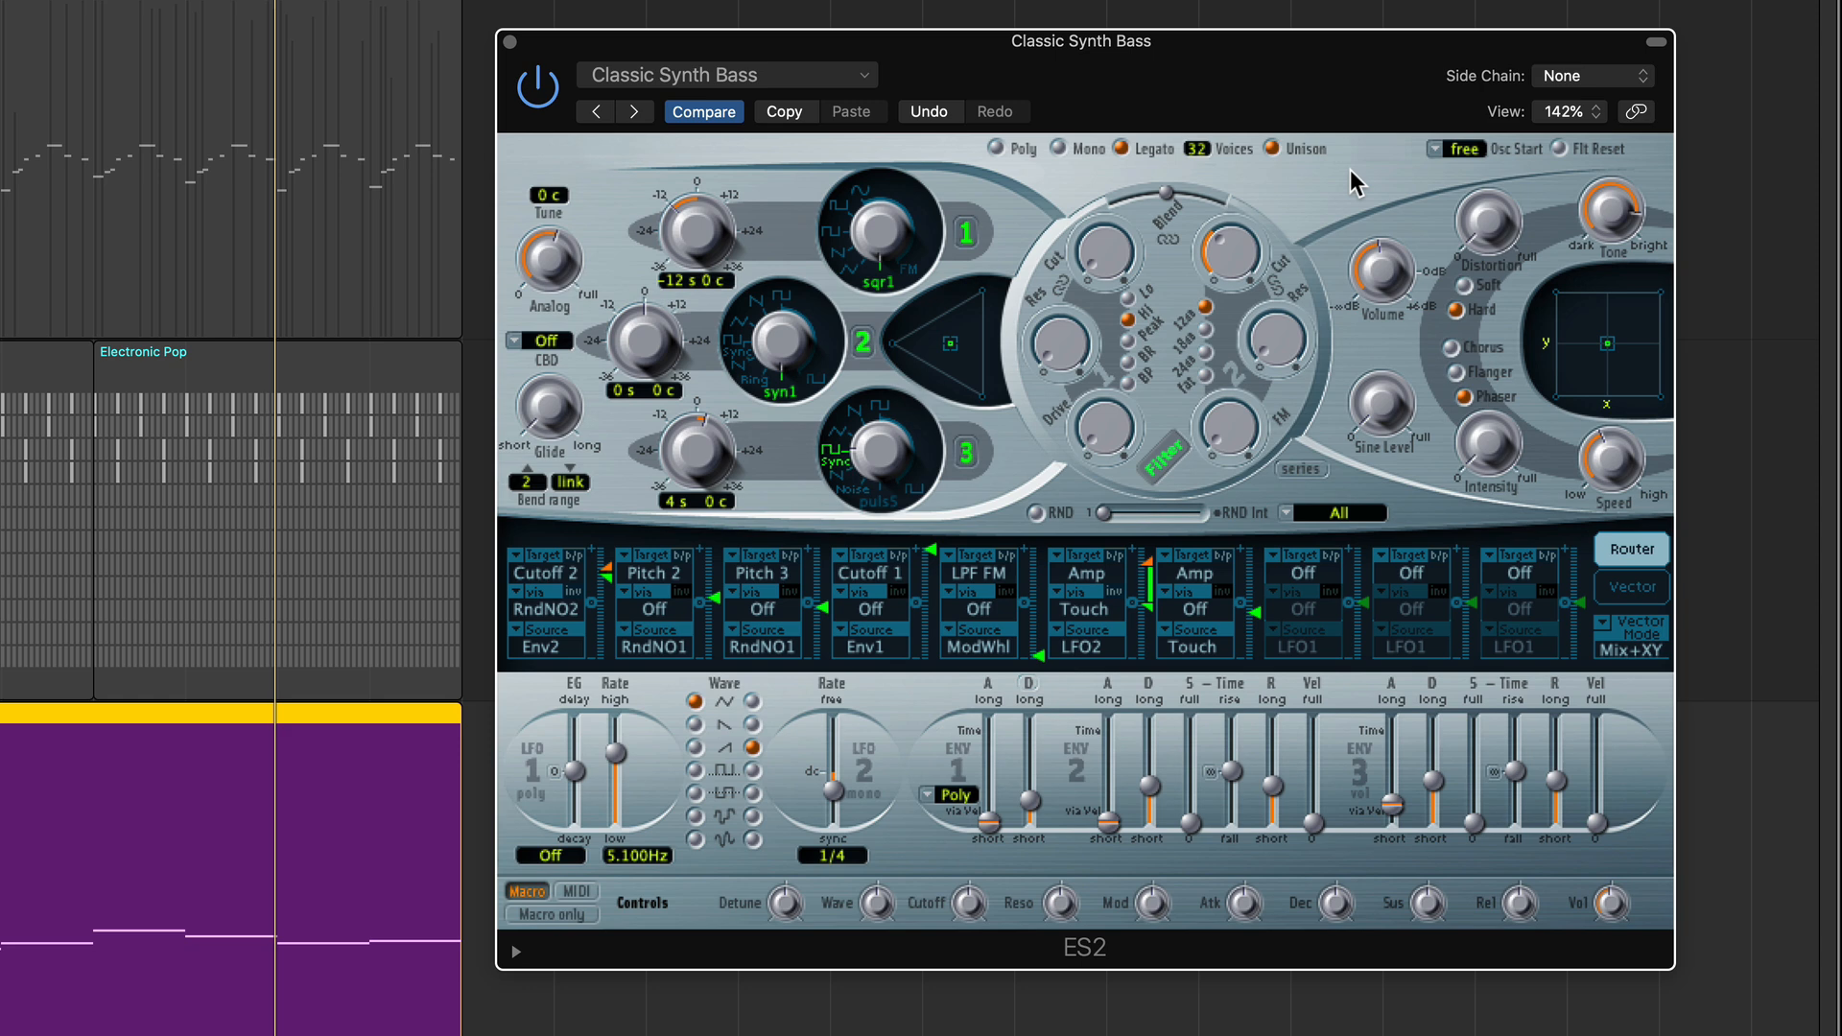
pyautogui.press('space')
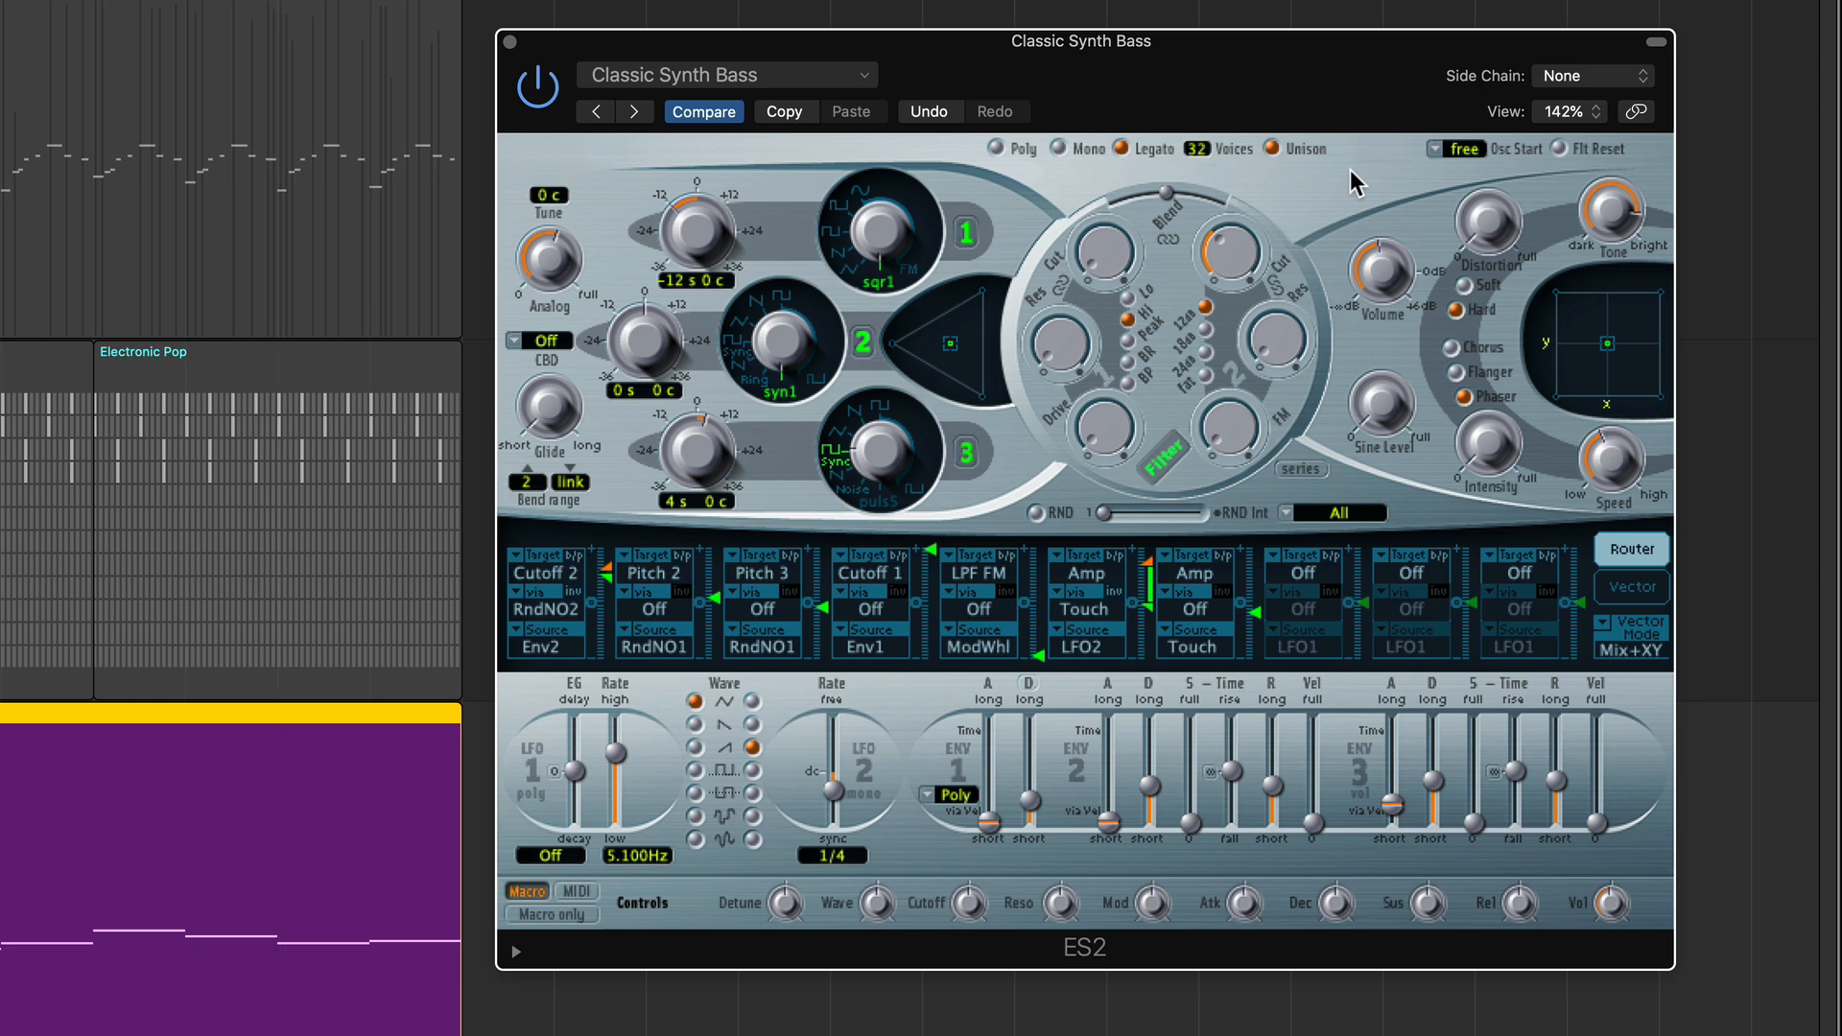
pyautogui.press('s')
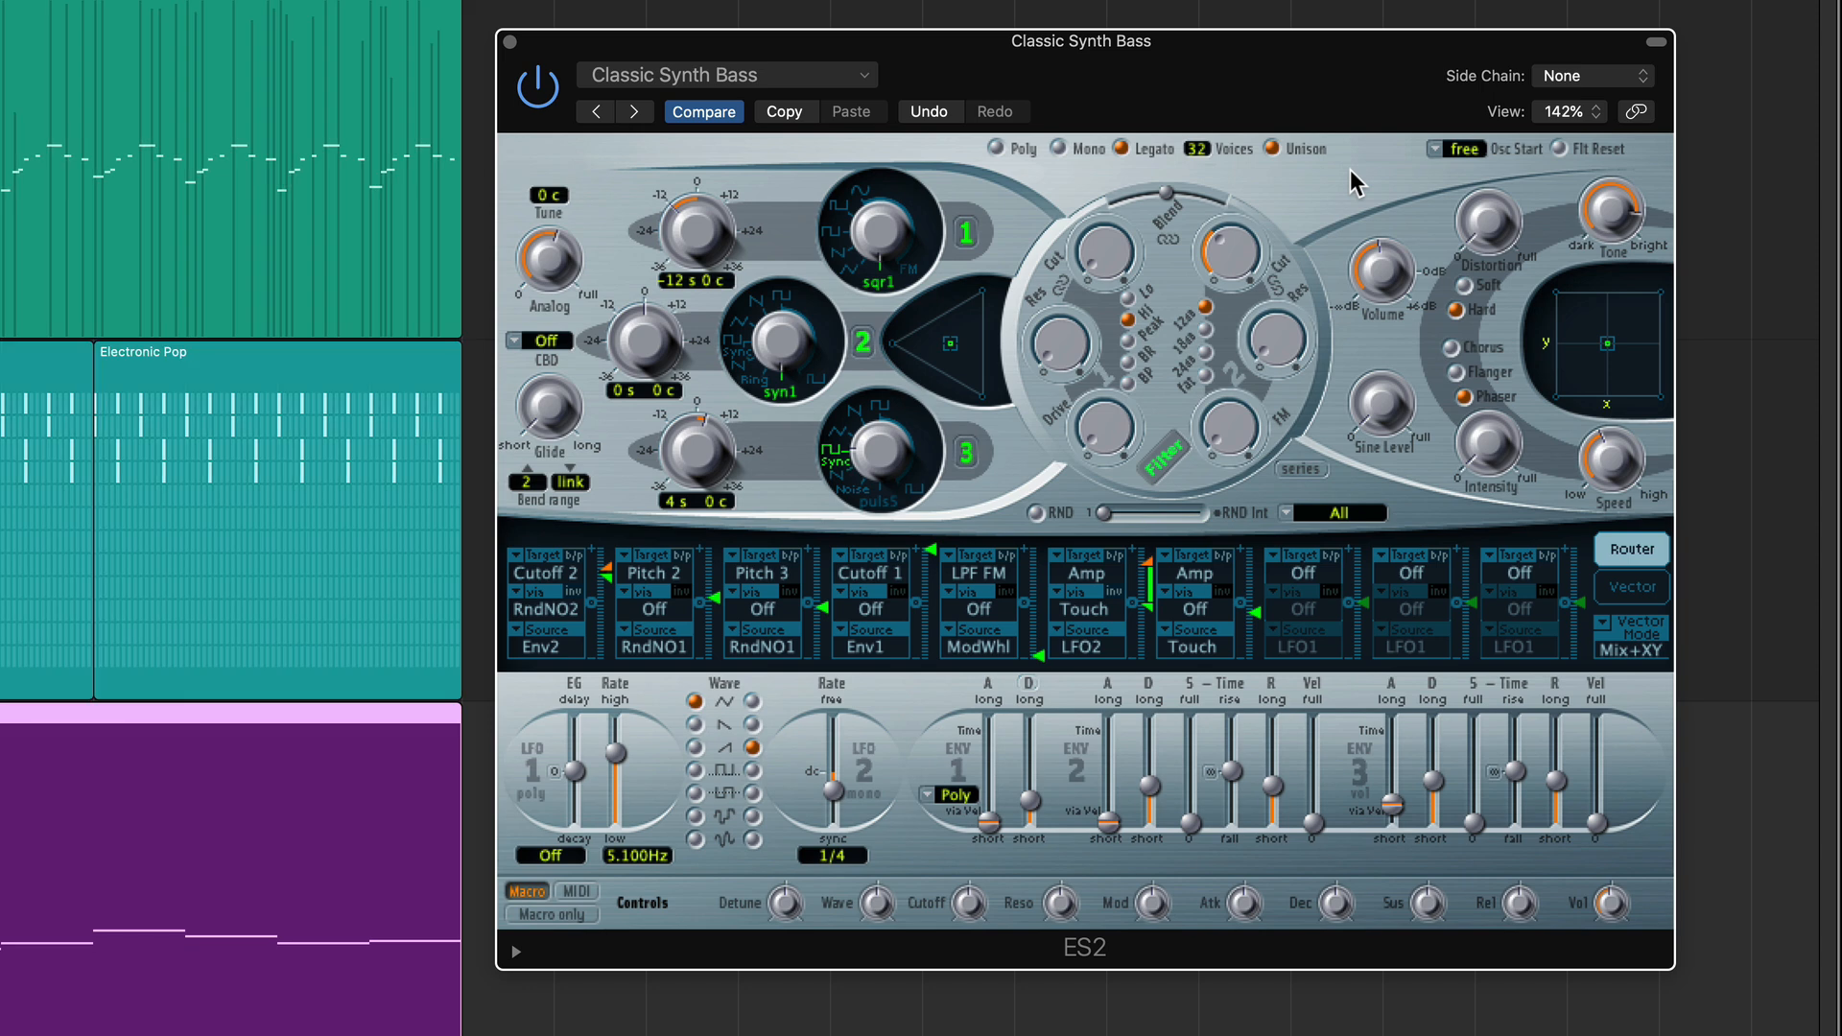
pyautogui.moveTo(1392, 267)
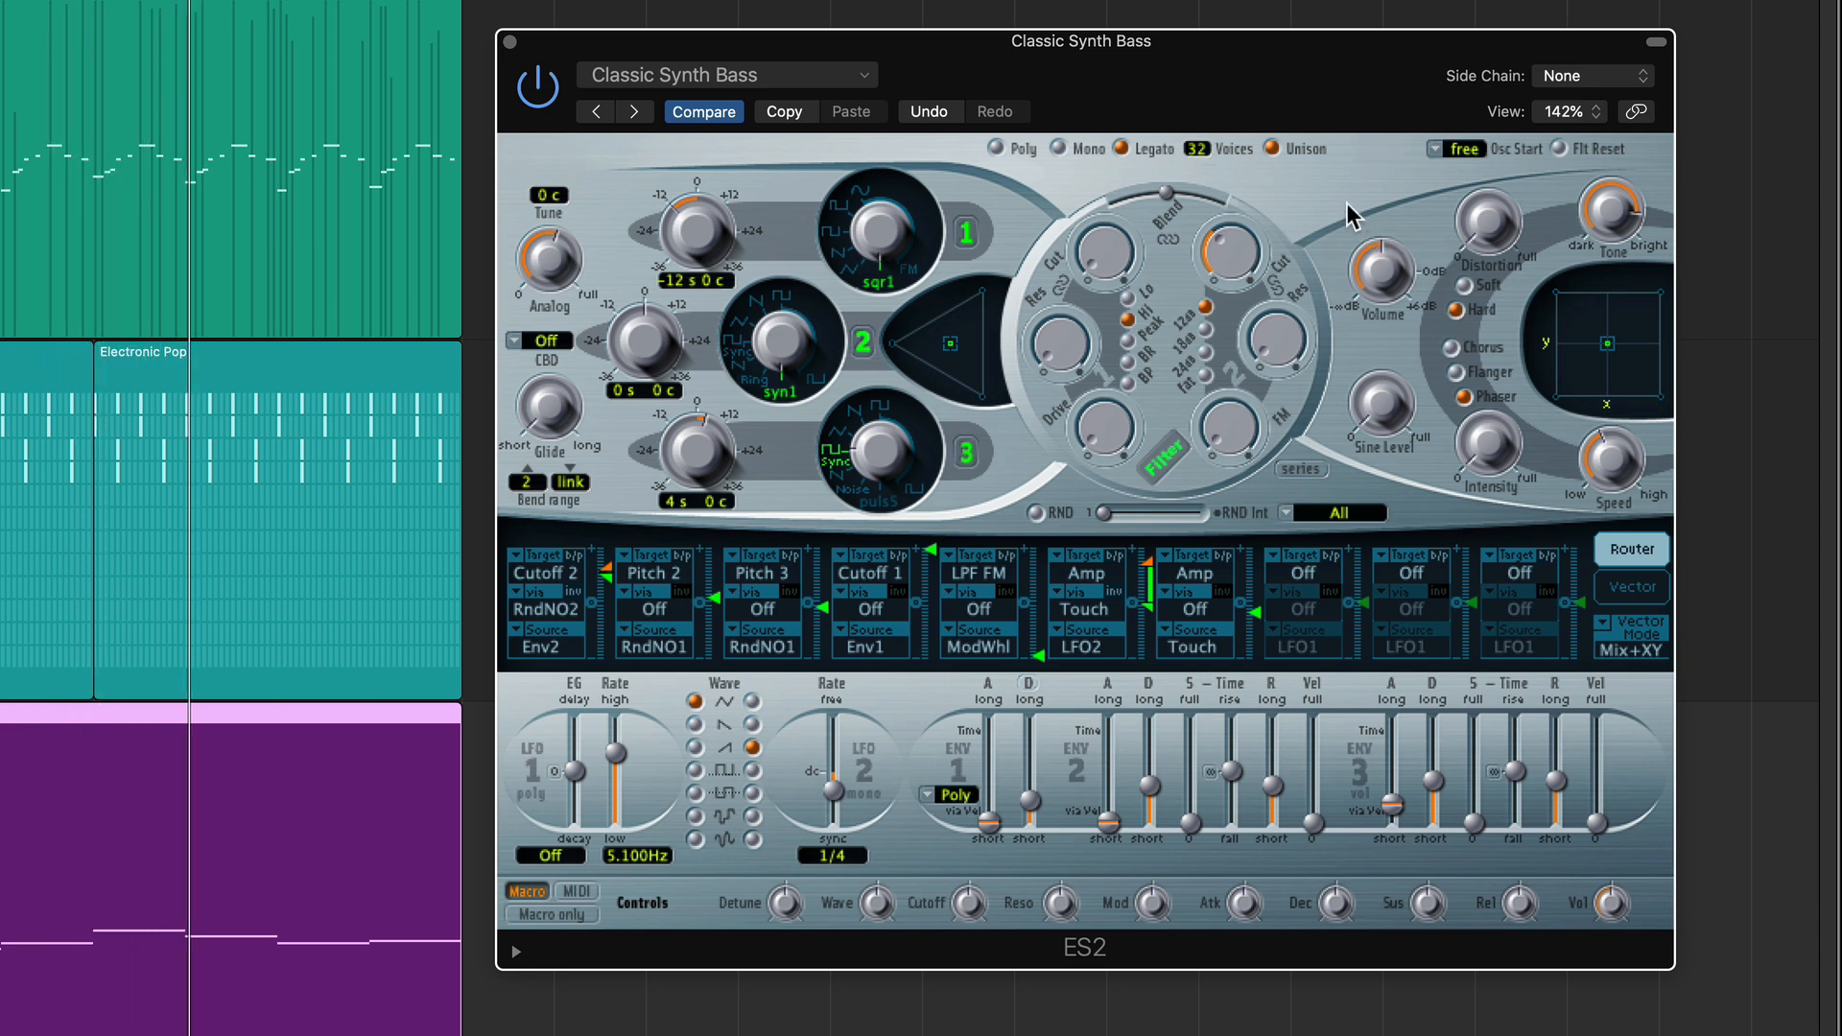
# Set the oscillators' Osc Start mode to soft and readjust the synth's Volume.
pyautogui.click(1468, 152)
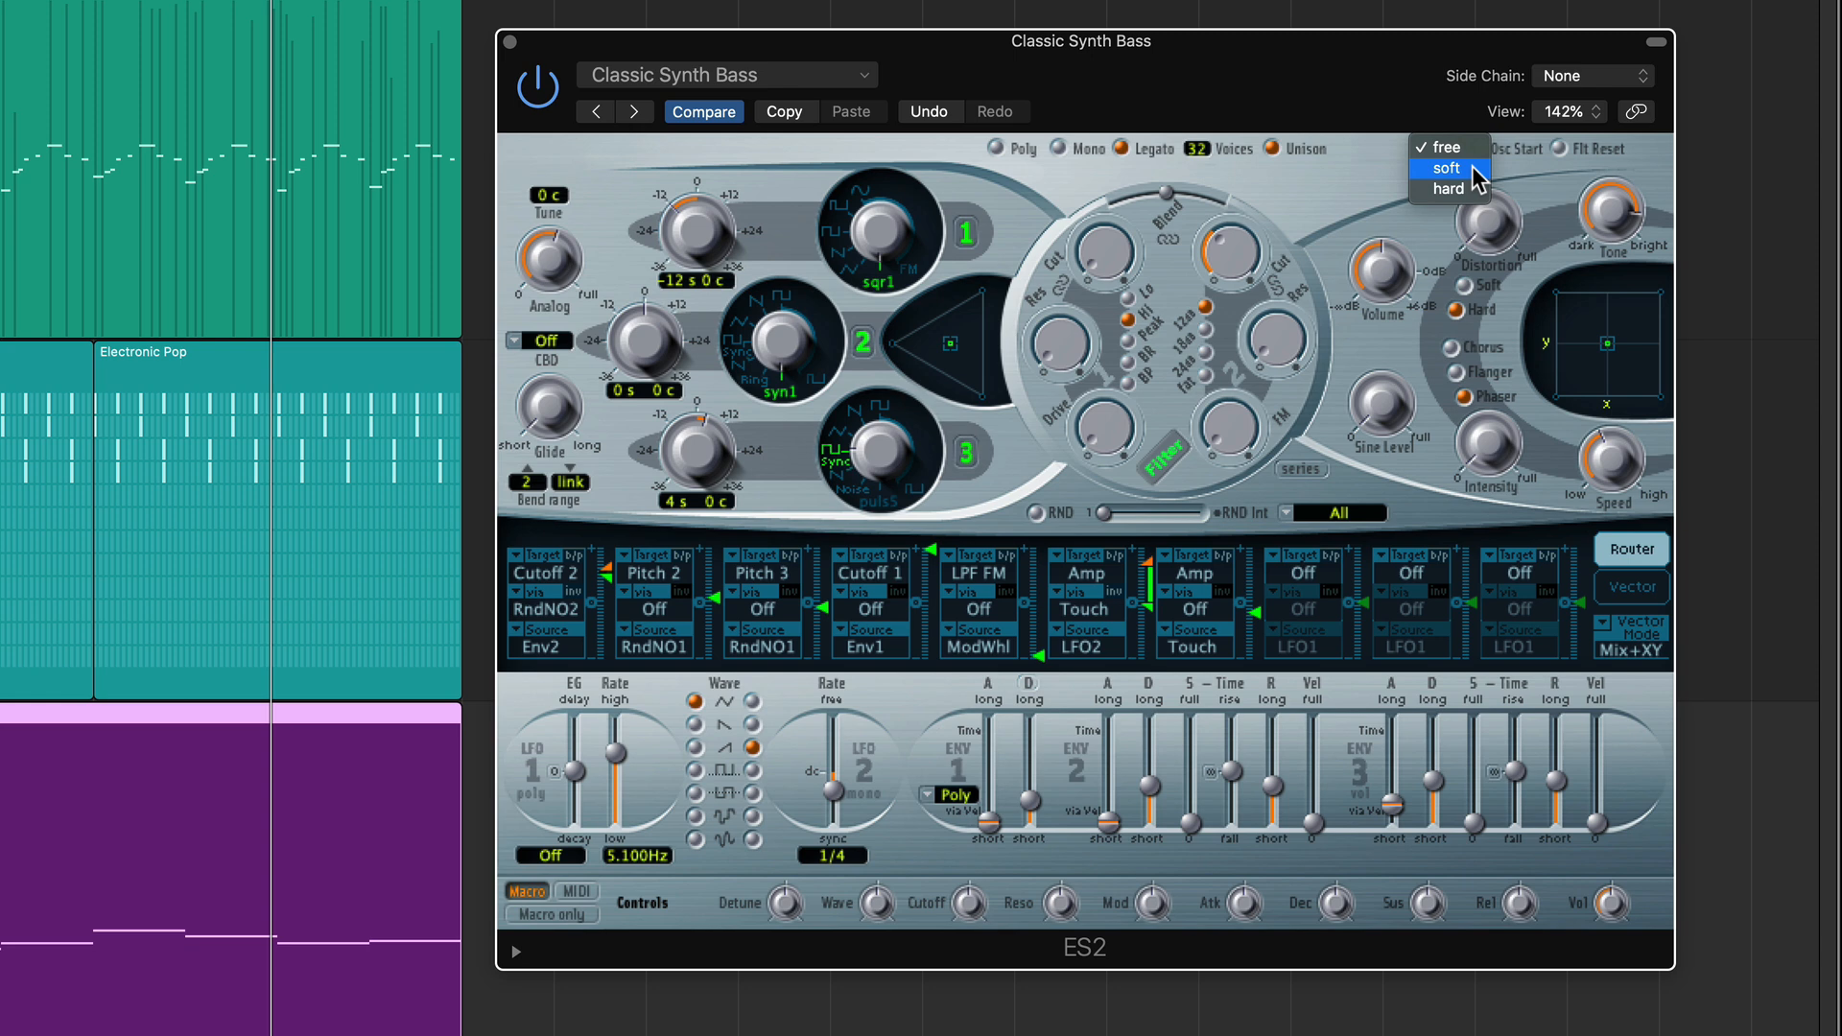
pyautogui.click(1472, 167)
pyautogui.moveTo(1389, 268); pyautogui.dragTo(1395, 281)
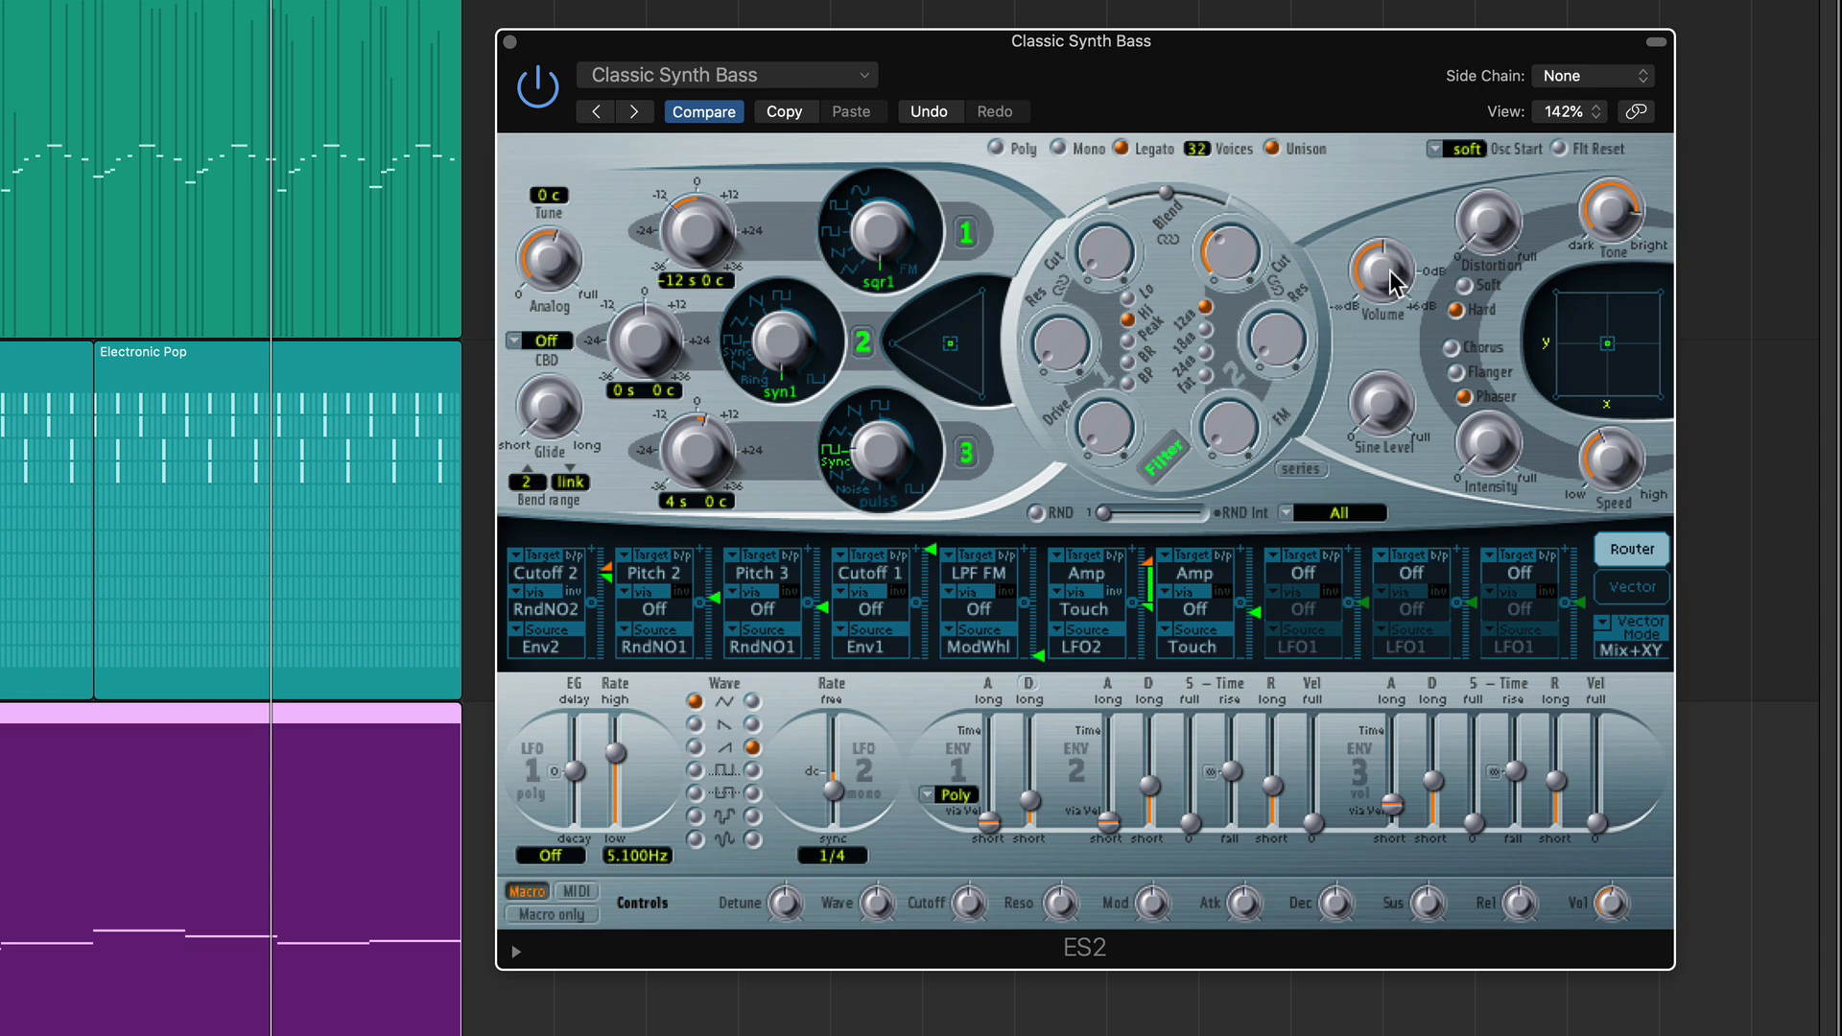
pyautogui.click(1463, 149)
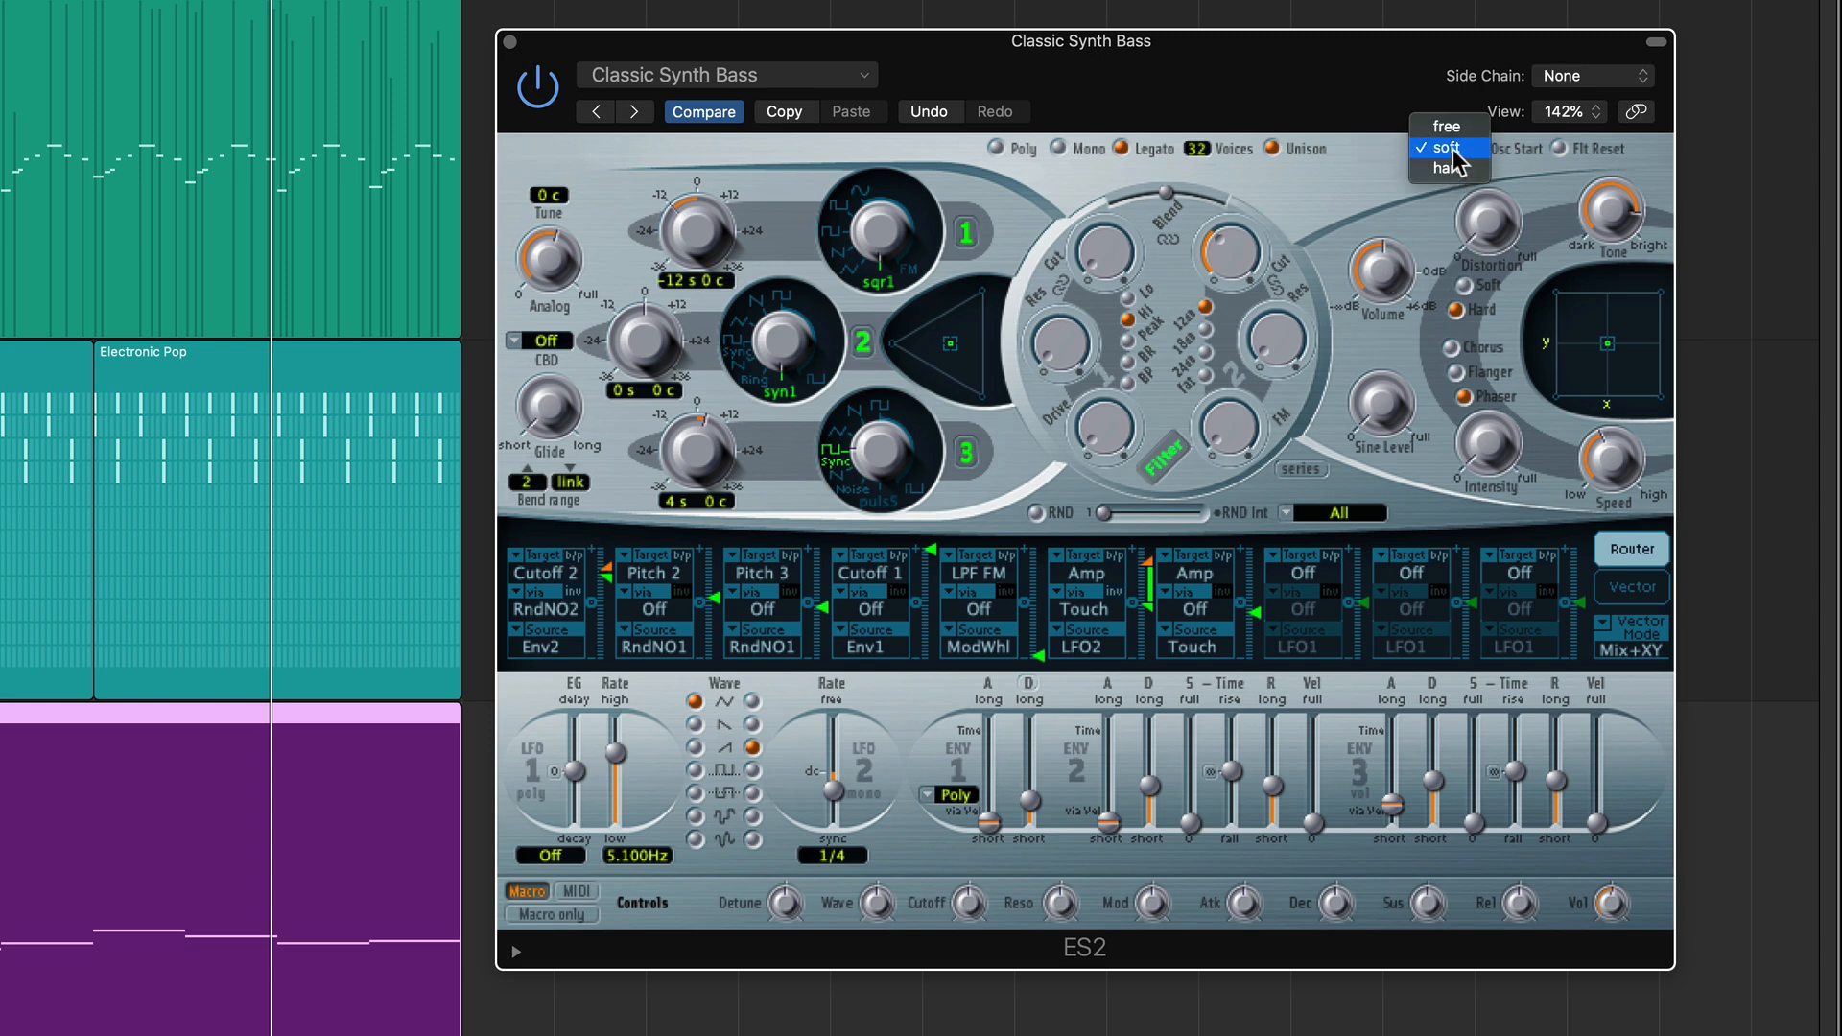
pyautogui.click(1390, 153)
pyautogui.moveTo(1387, 269); pyautogui.dragTo(1377, 316)
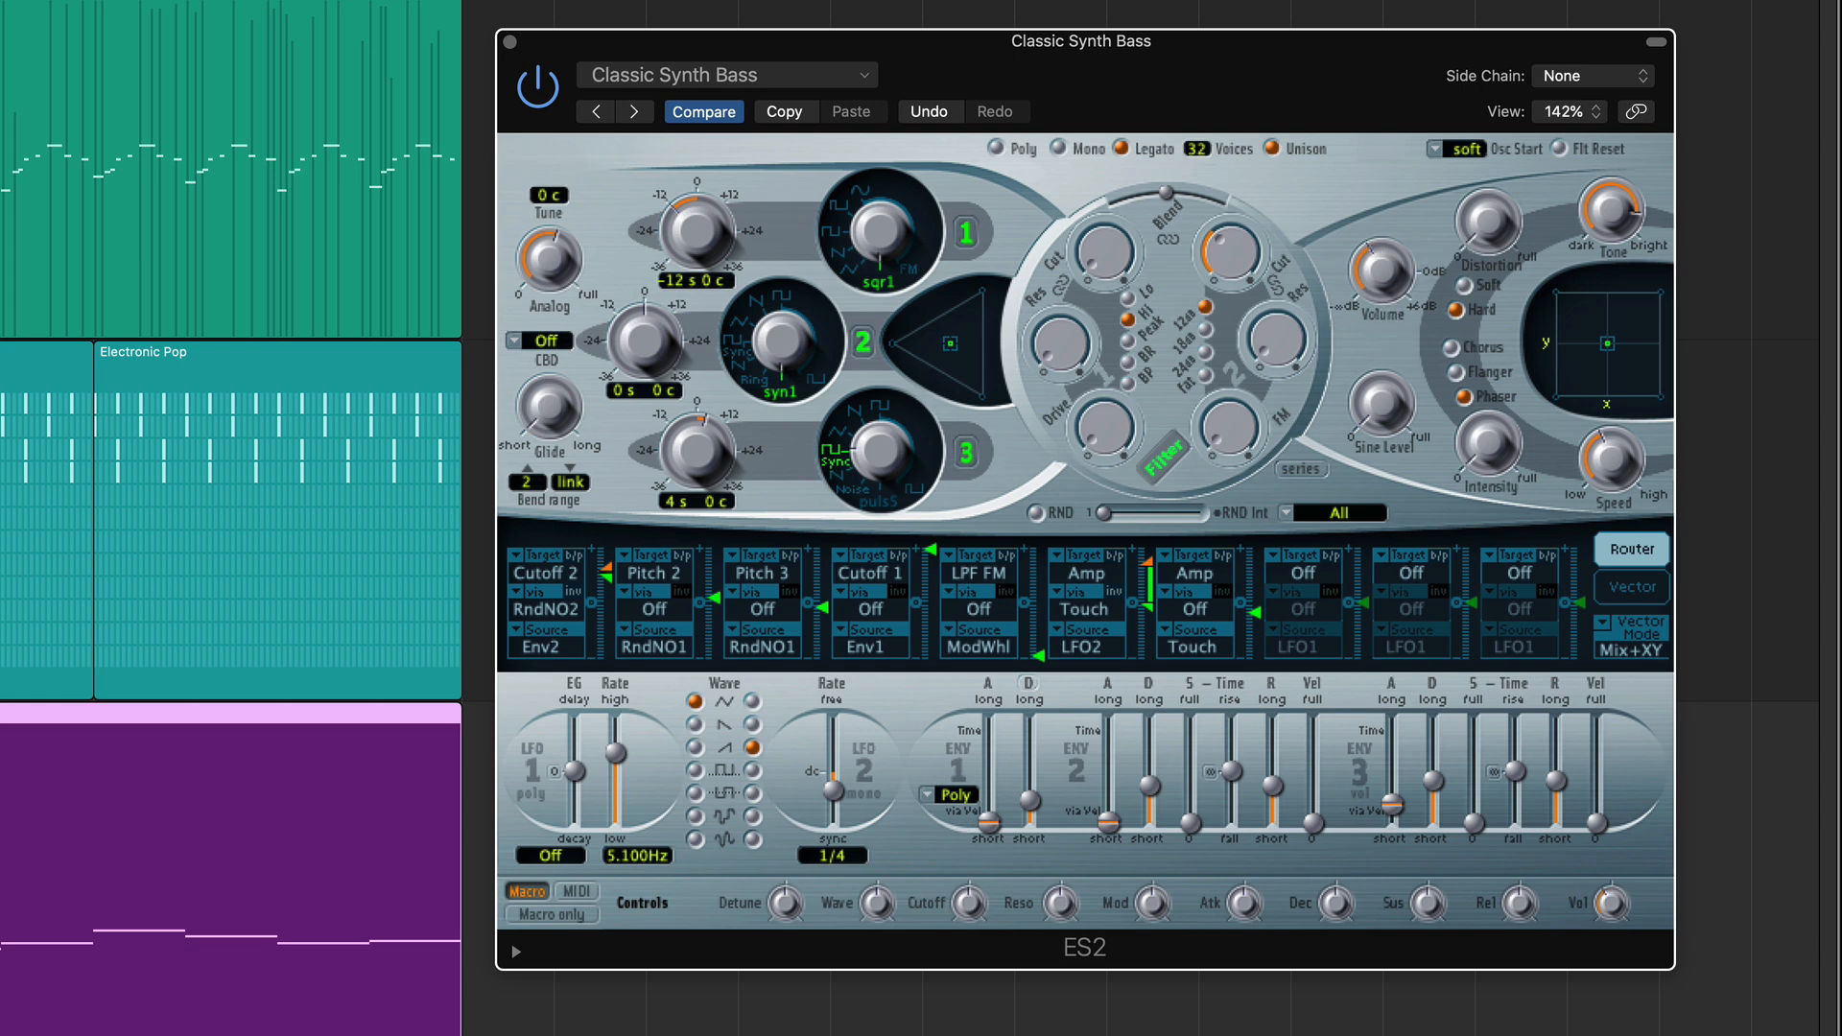
# Solo the bass track again and slightly reduce the Analog amount.
pyautogui.press('s')
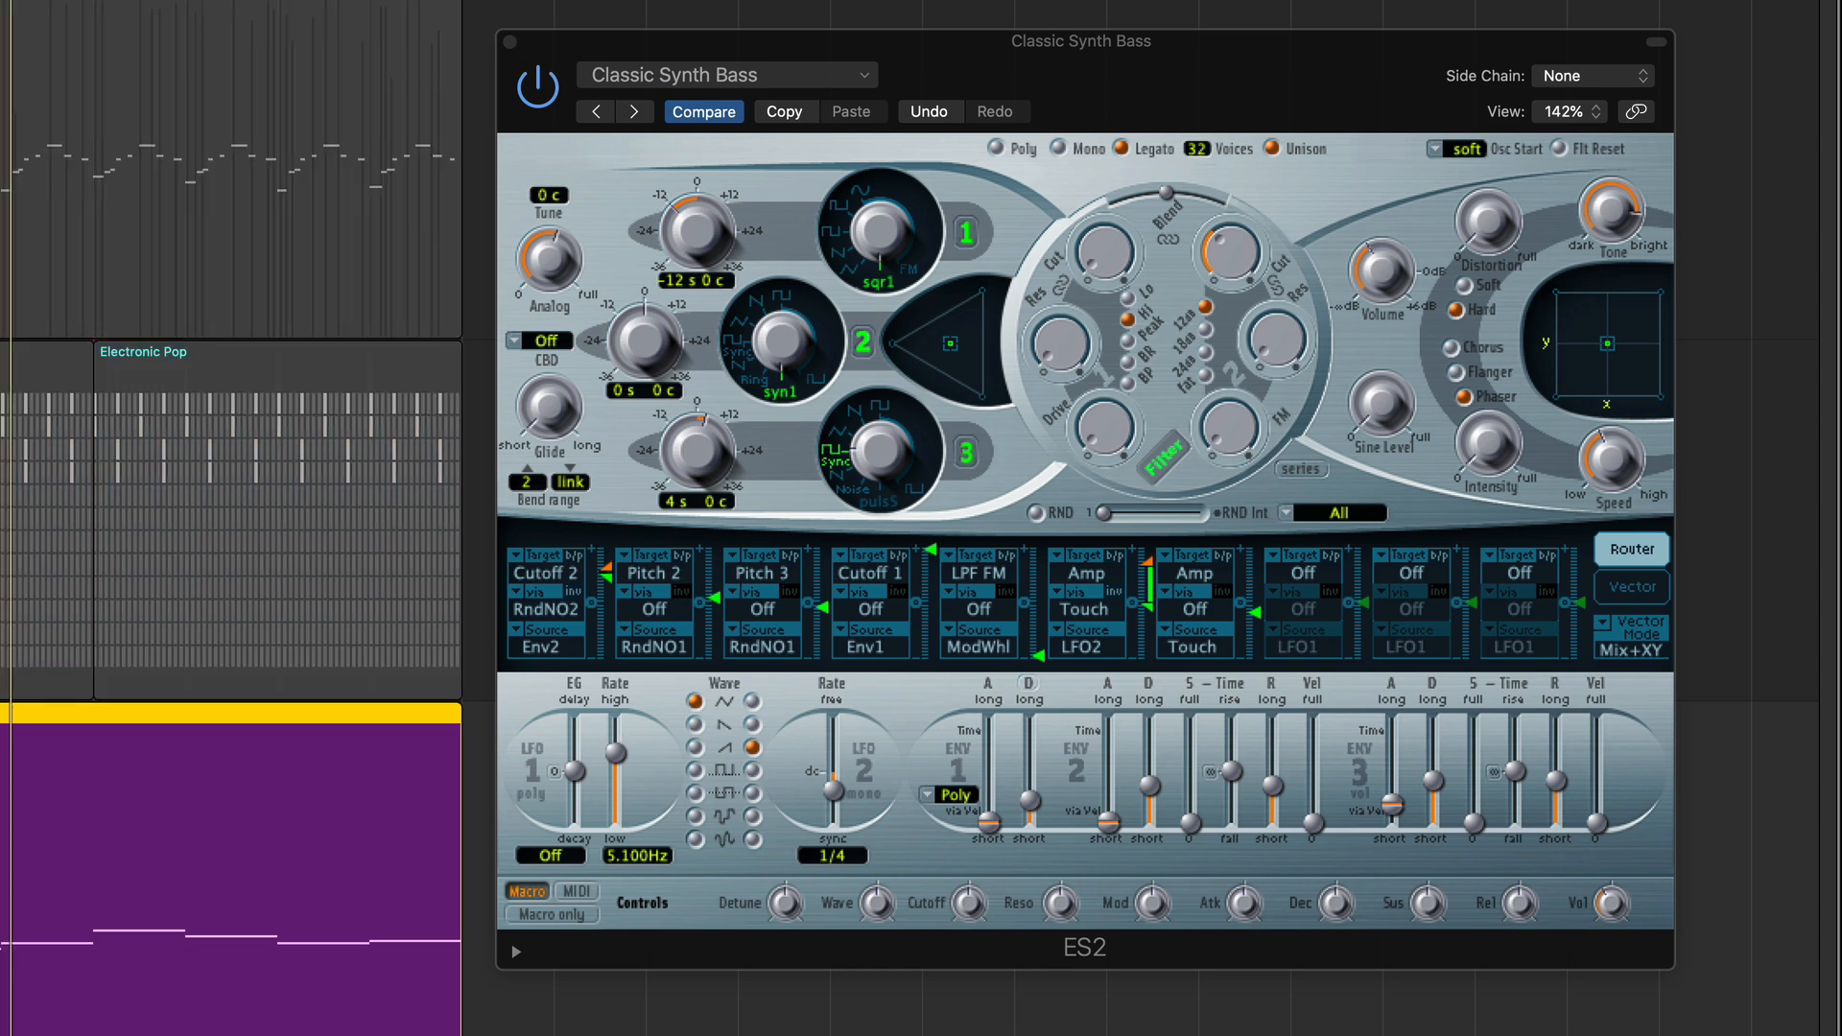
pyautogui.moveTo(561, 252)
pyautogui.mouseDown()
pyautogui.moveTo(560, 361)
pyautogui.moveTo(589, 249)
pyautogui.mouseUp()
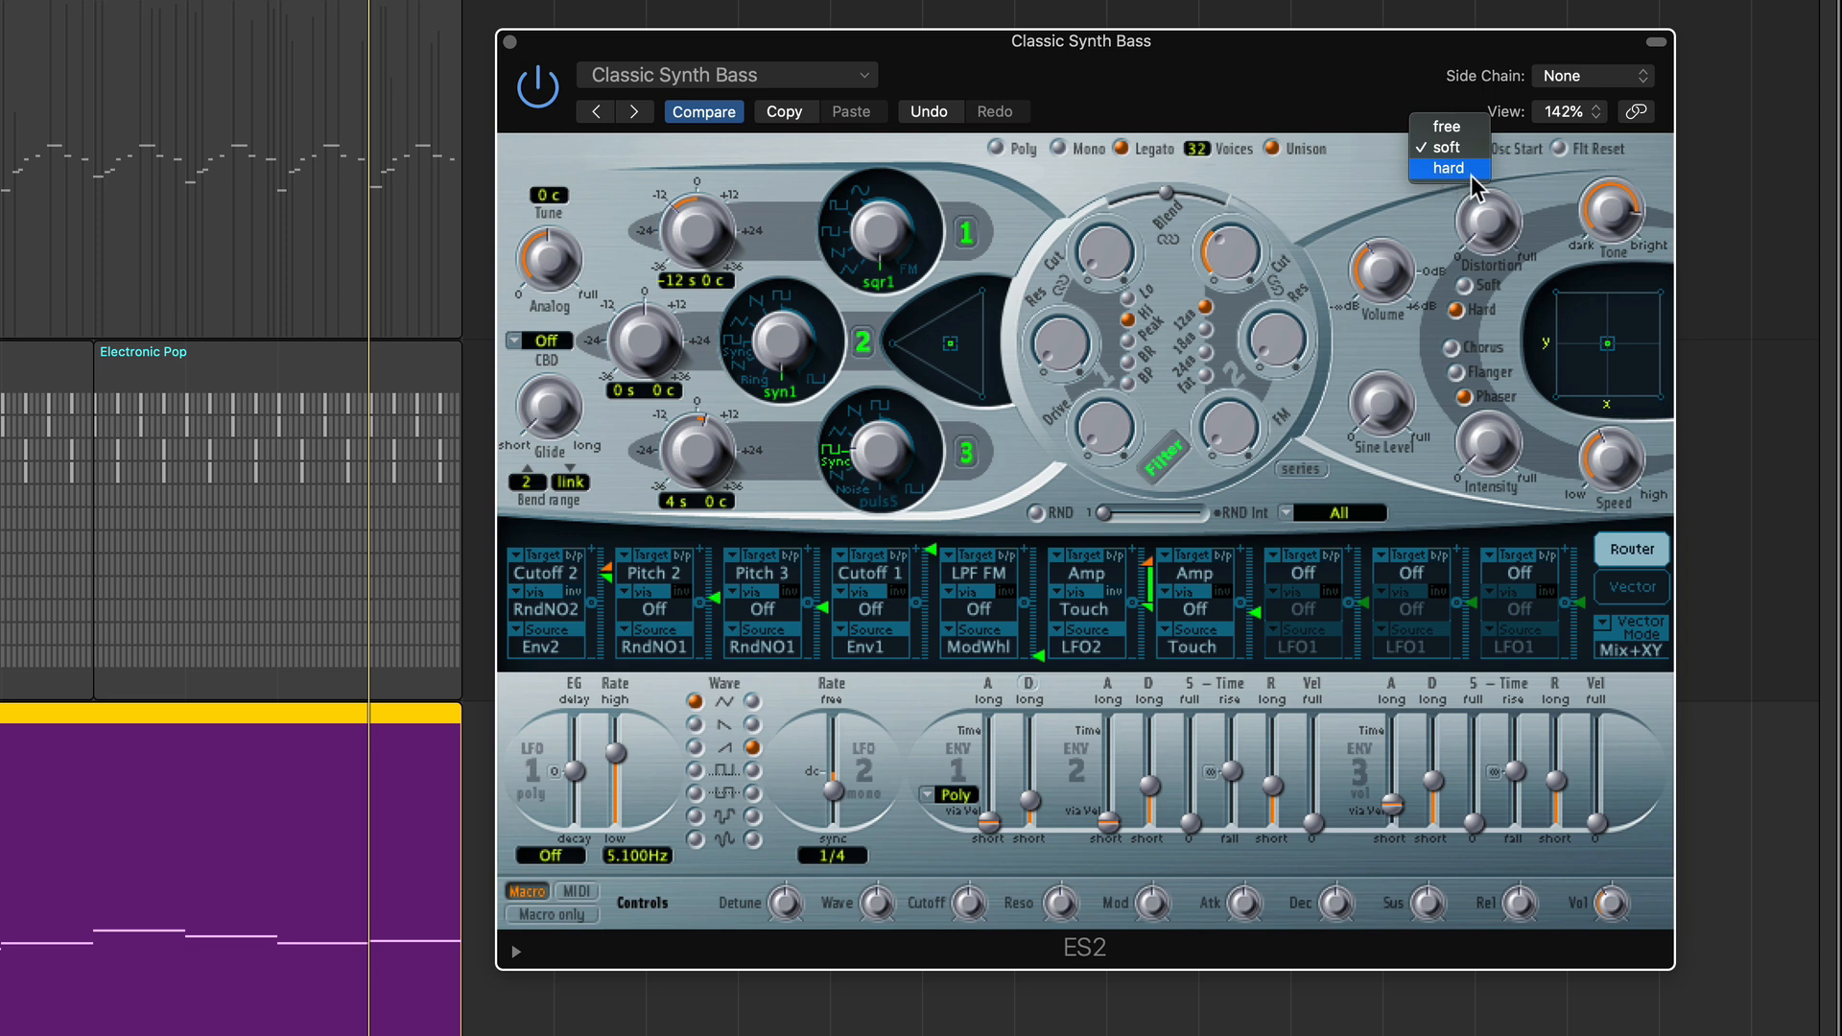
# Set the Osc Start mode to hard and fine-tune the synth's Volume.
pyautogui.click(1471, 175)
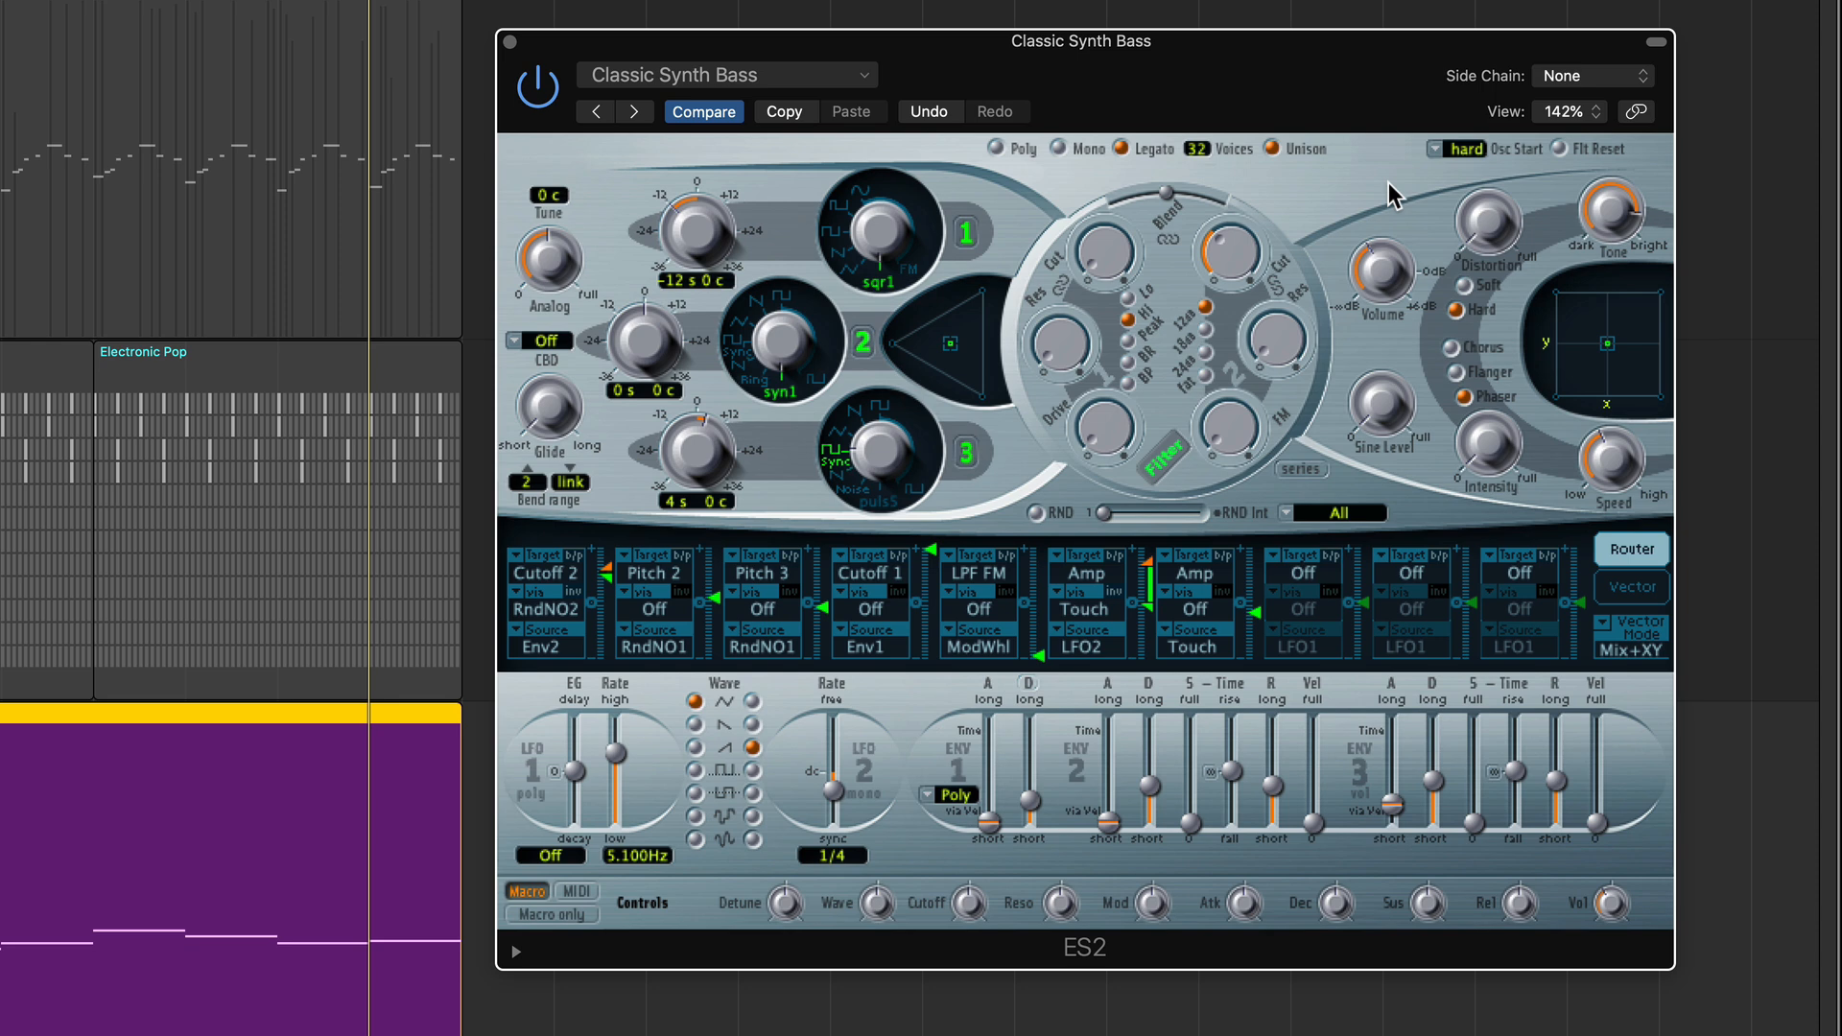
pyautogui.moveTo(1378, 259); pyautogui.dragTo(1376, 274)
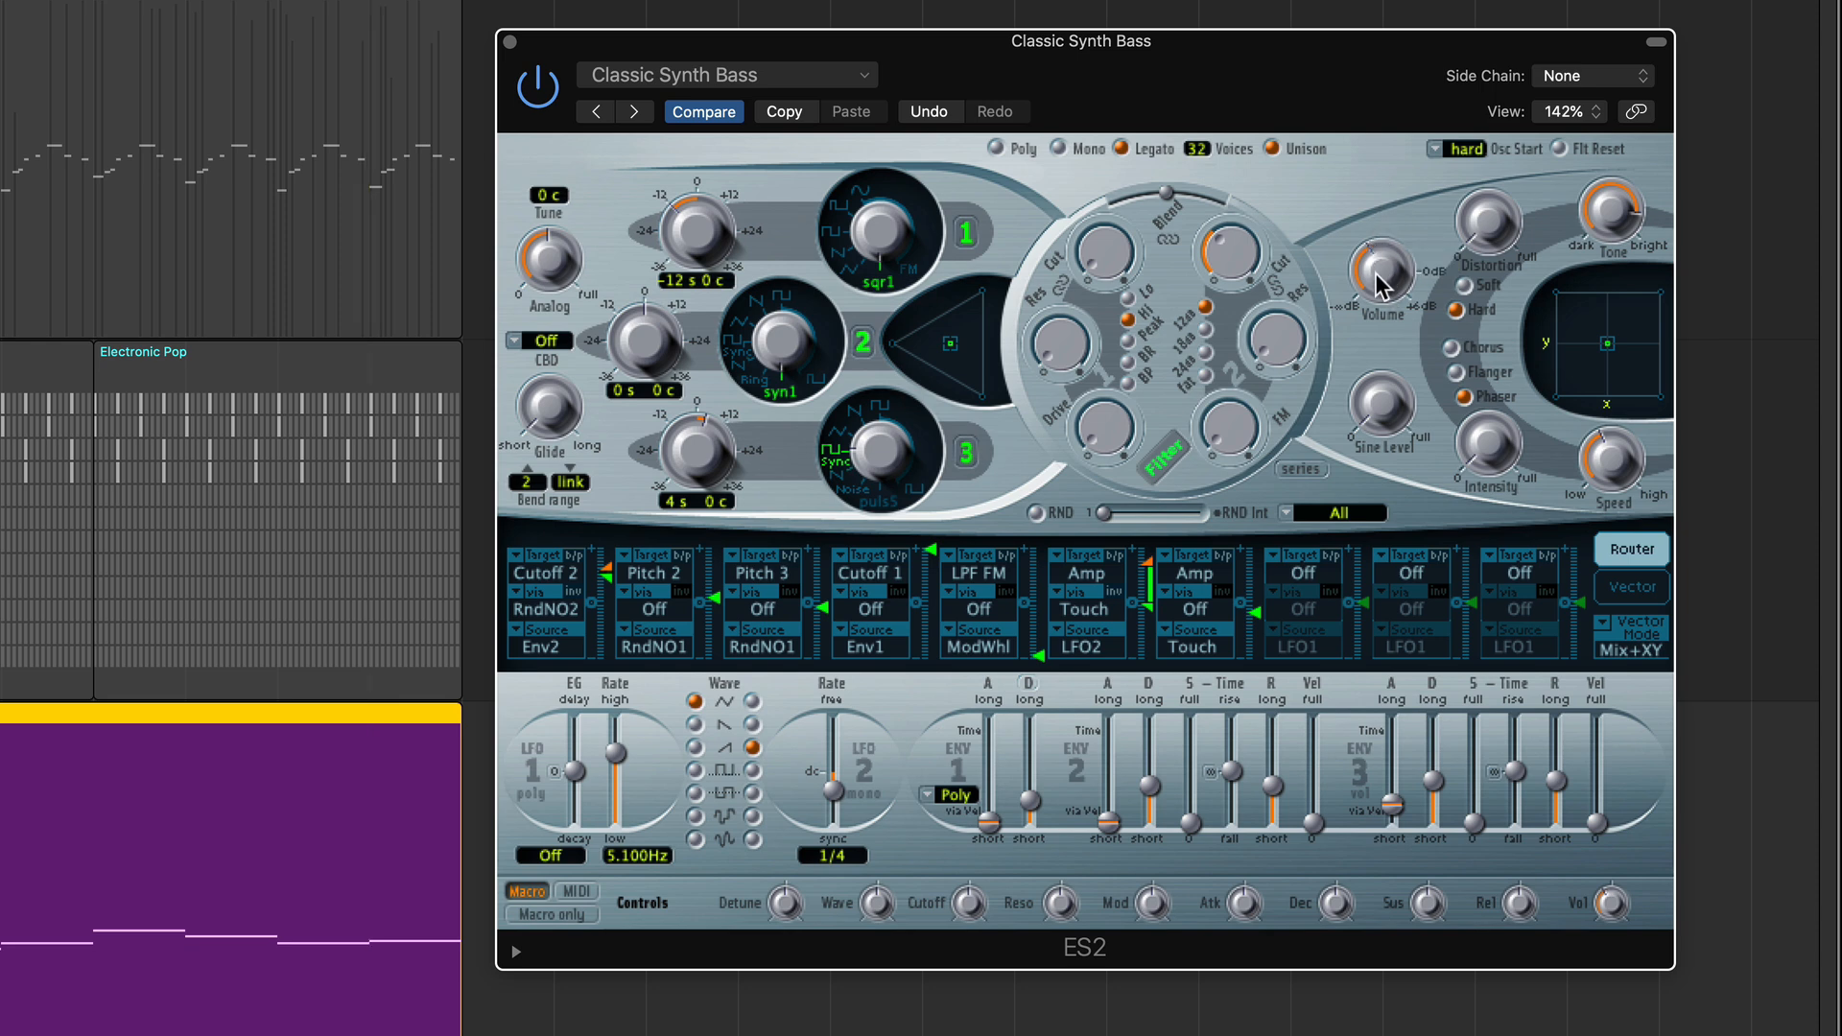
# Compare the hard oscillator start with Analog at zero, and raise Analog again to past its midpoint.
pyautogui.moveTo(530, 255); pyautogui.dragTo(531, 247)
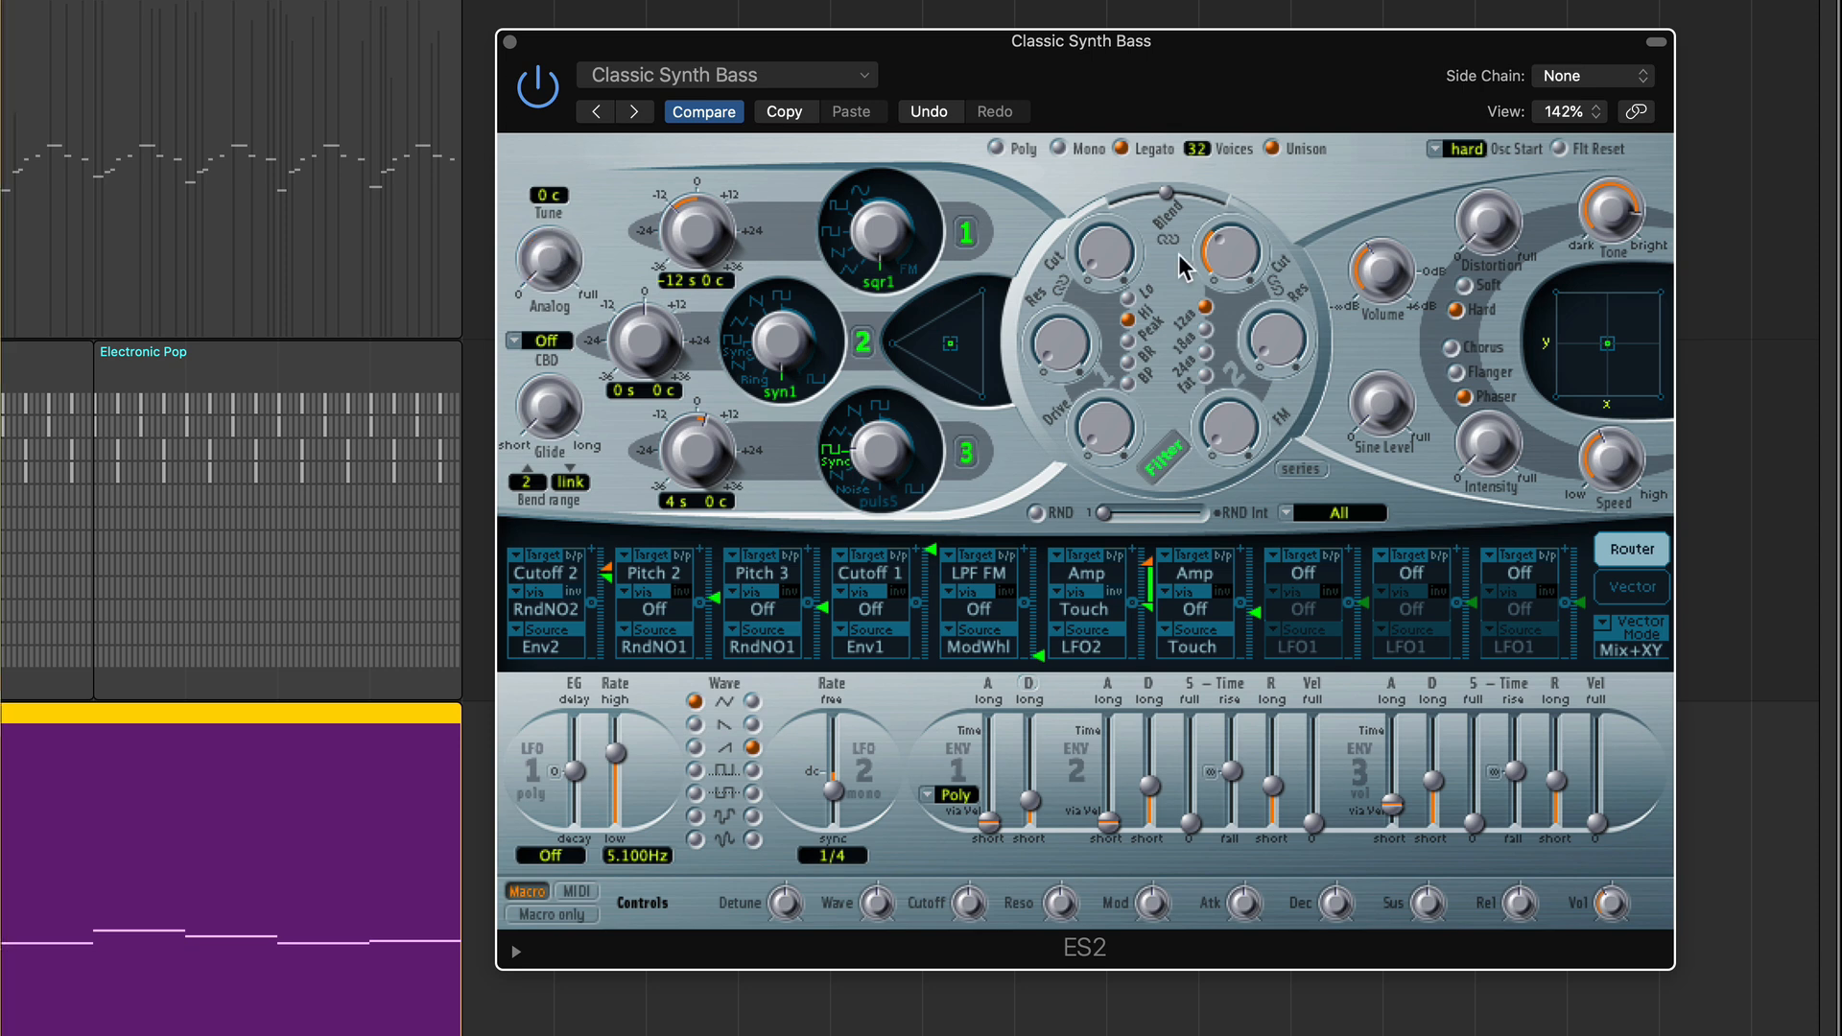
pyautogui.click(1461, 150)
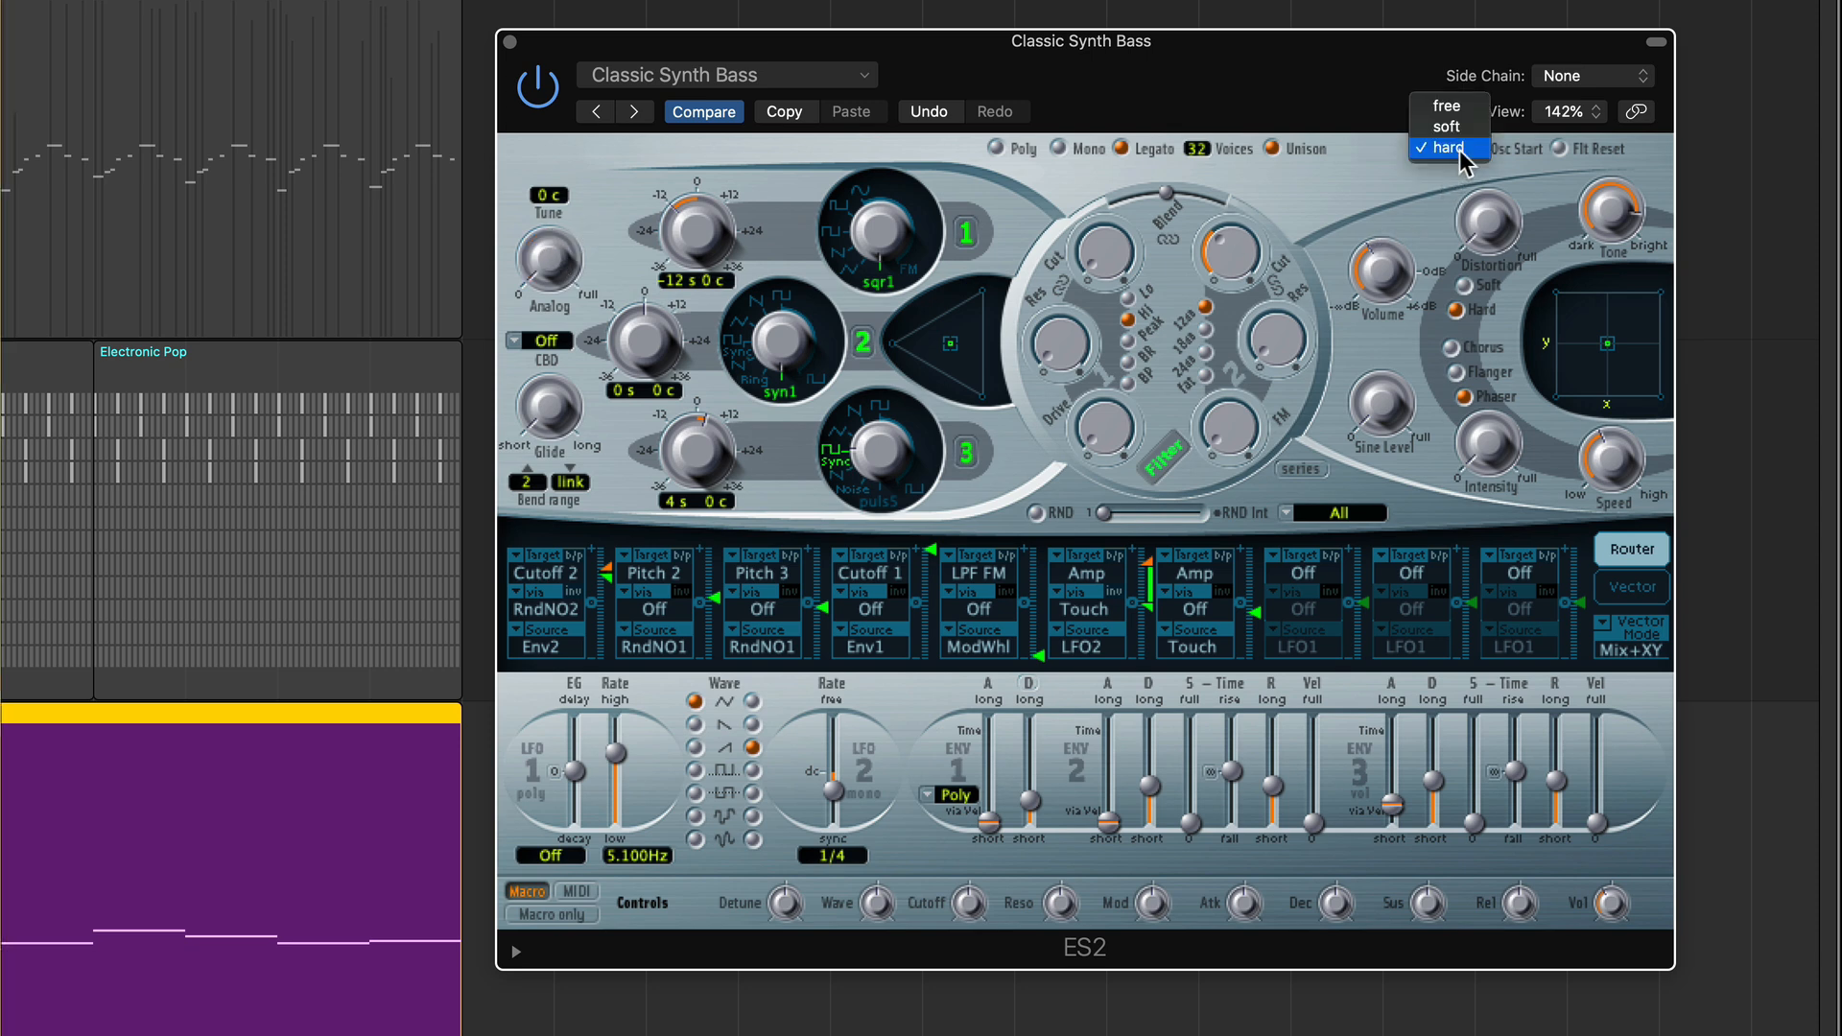
pyautogui.click(1382, 161)
pyautogui.moveTo(574, 264); pyautogui.dragTo(598, 61)
pyautogui.moveTo(1404, 271)
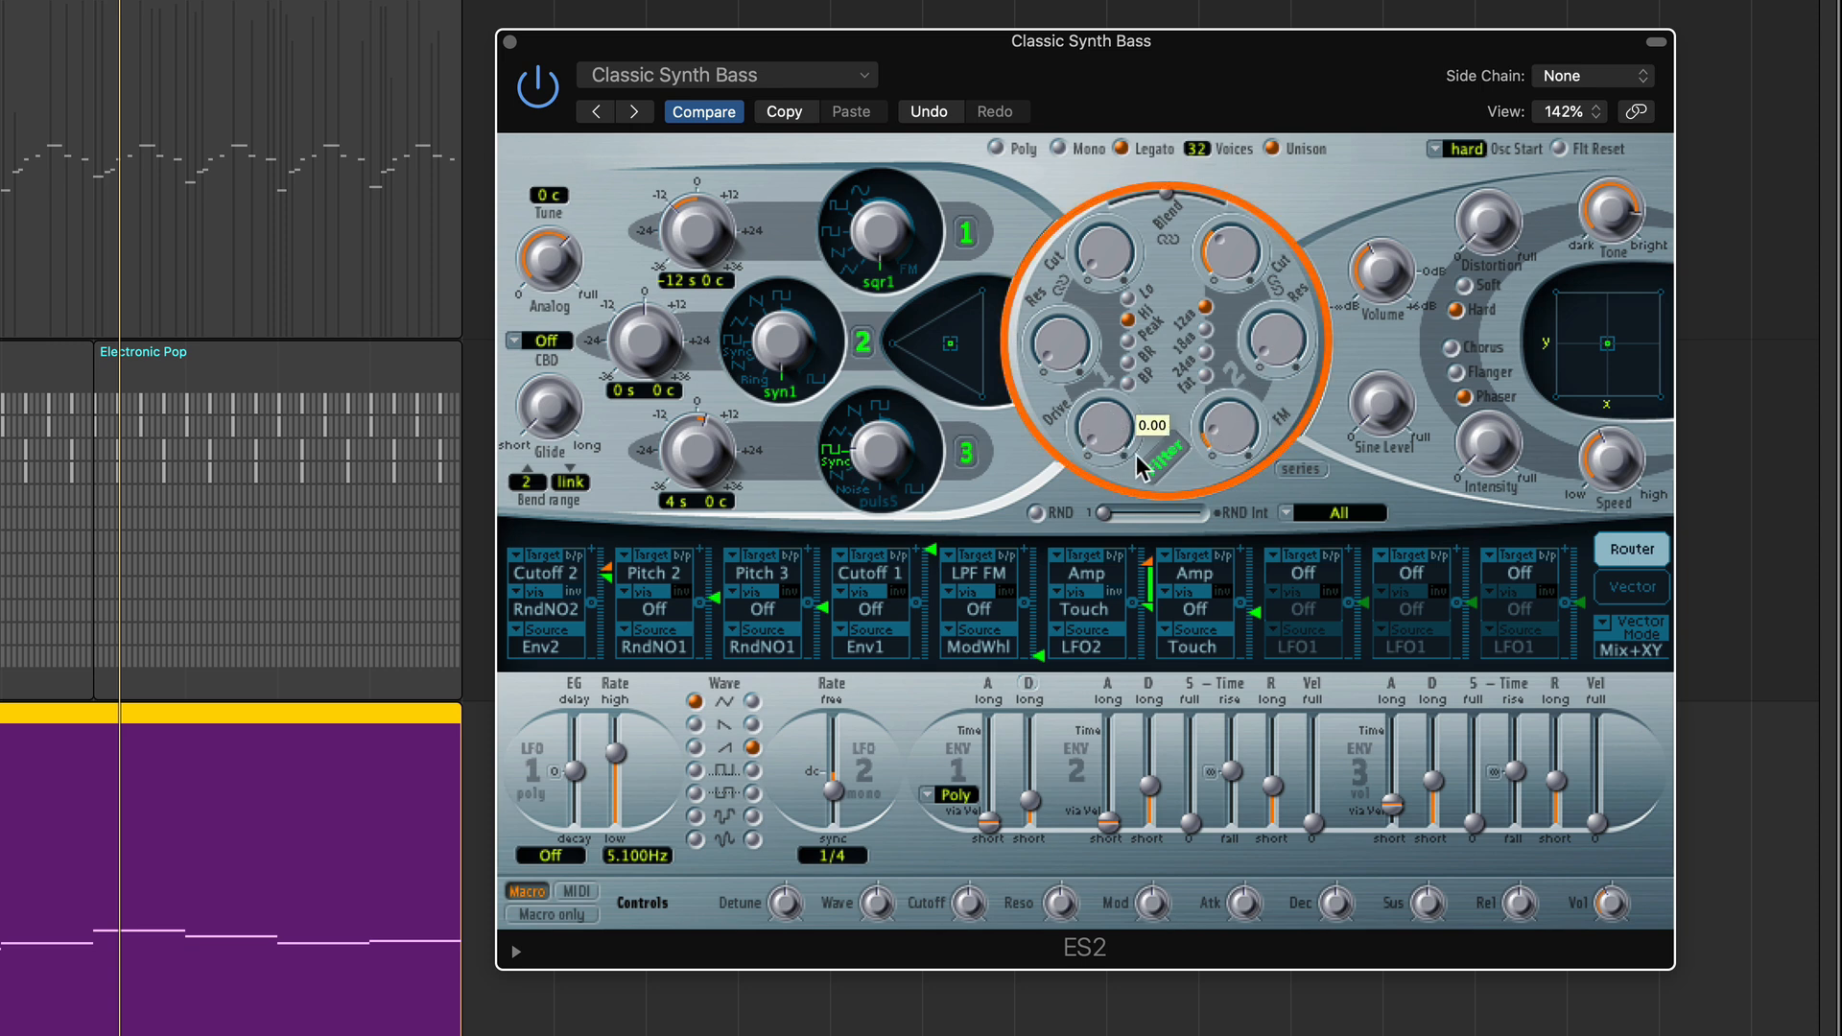
# Set the filter Drive to about 0.24, add a little filter FM and raise the Sine Level.
pyautogui.moveTo(1250, 453); pyautogui.dragTo(1250, 488)
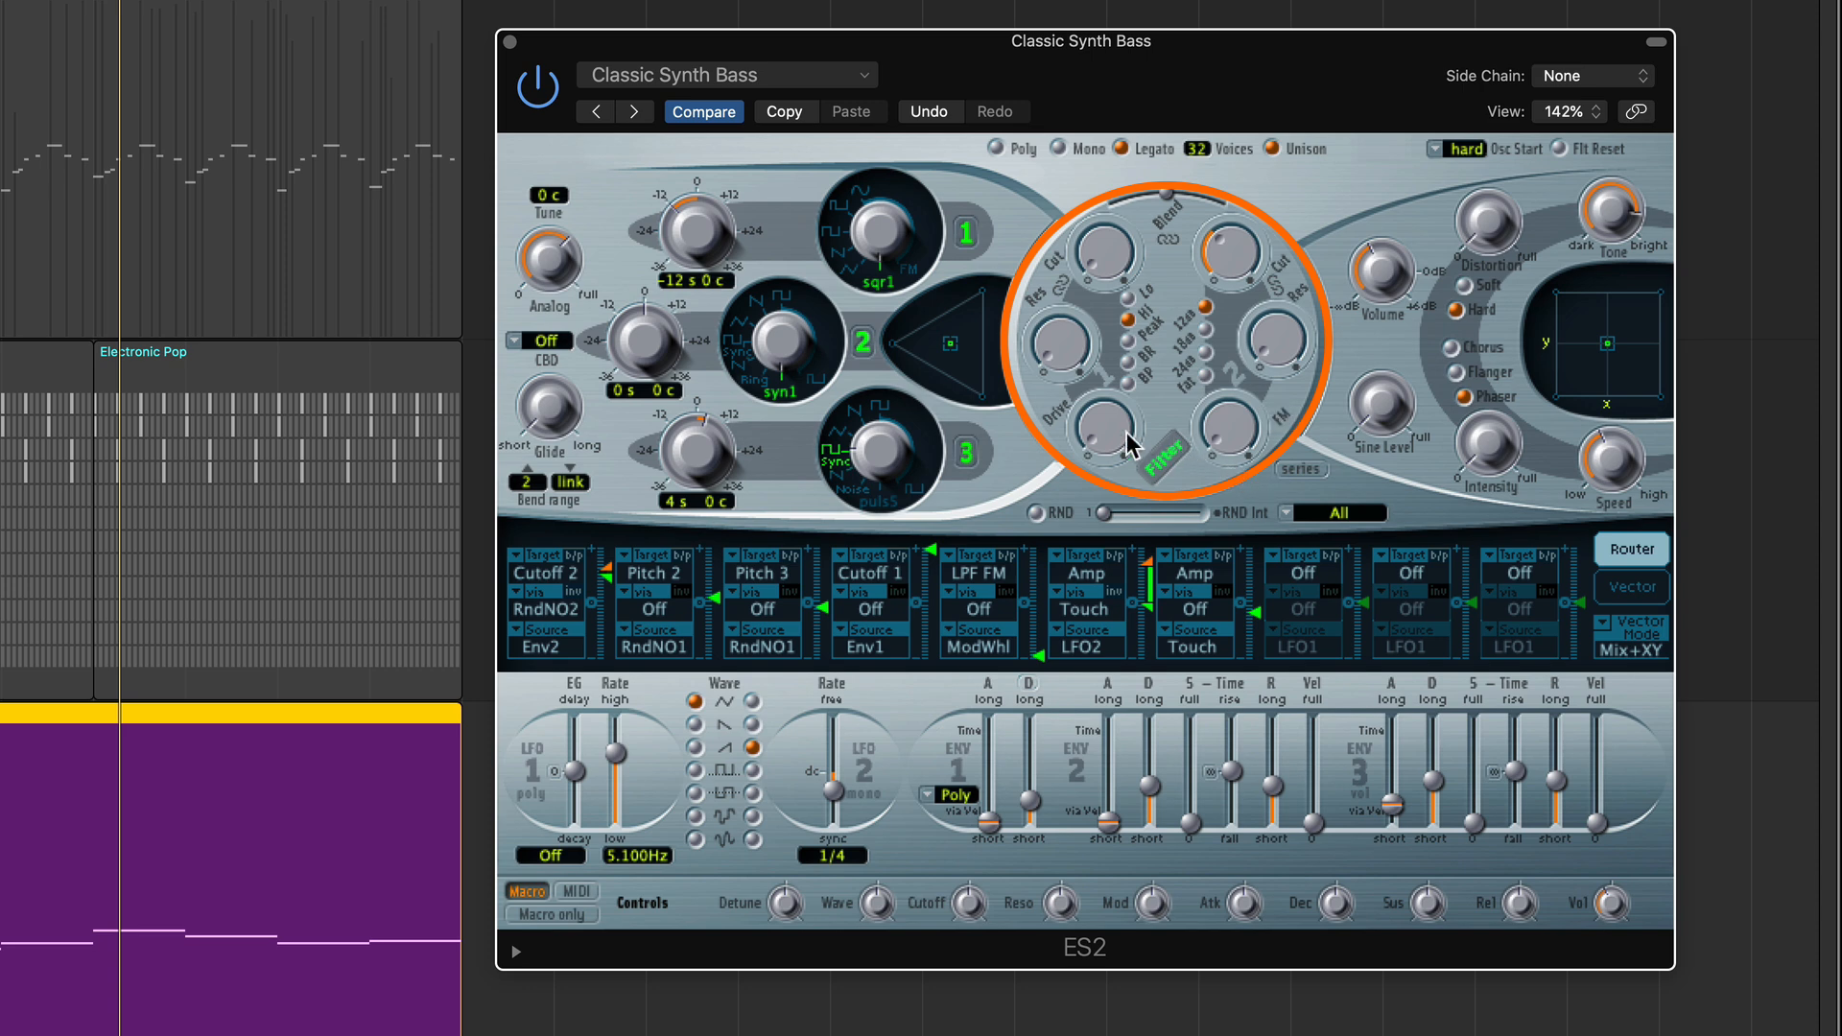
pyautogui.moveTo(1132, 447); pyautogui.dragTo(1121, 412)
pyautogui.moveTo(1248, 437); pyautogui.dragTo(1252, 422)
pyautogui.moveTo(1380, 405); pyautogui.dragTo(1375, 338)
pyautogui.moveTo(1104, 428); pyautogui.dragTo(1106, 407)
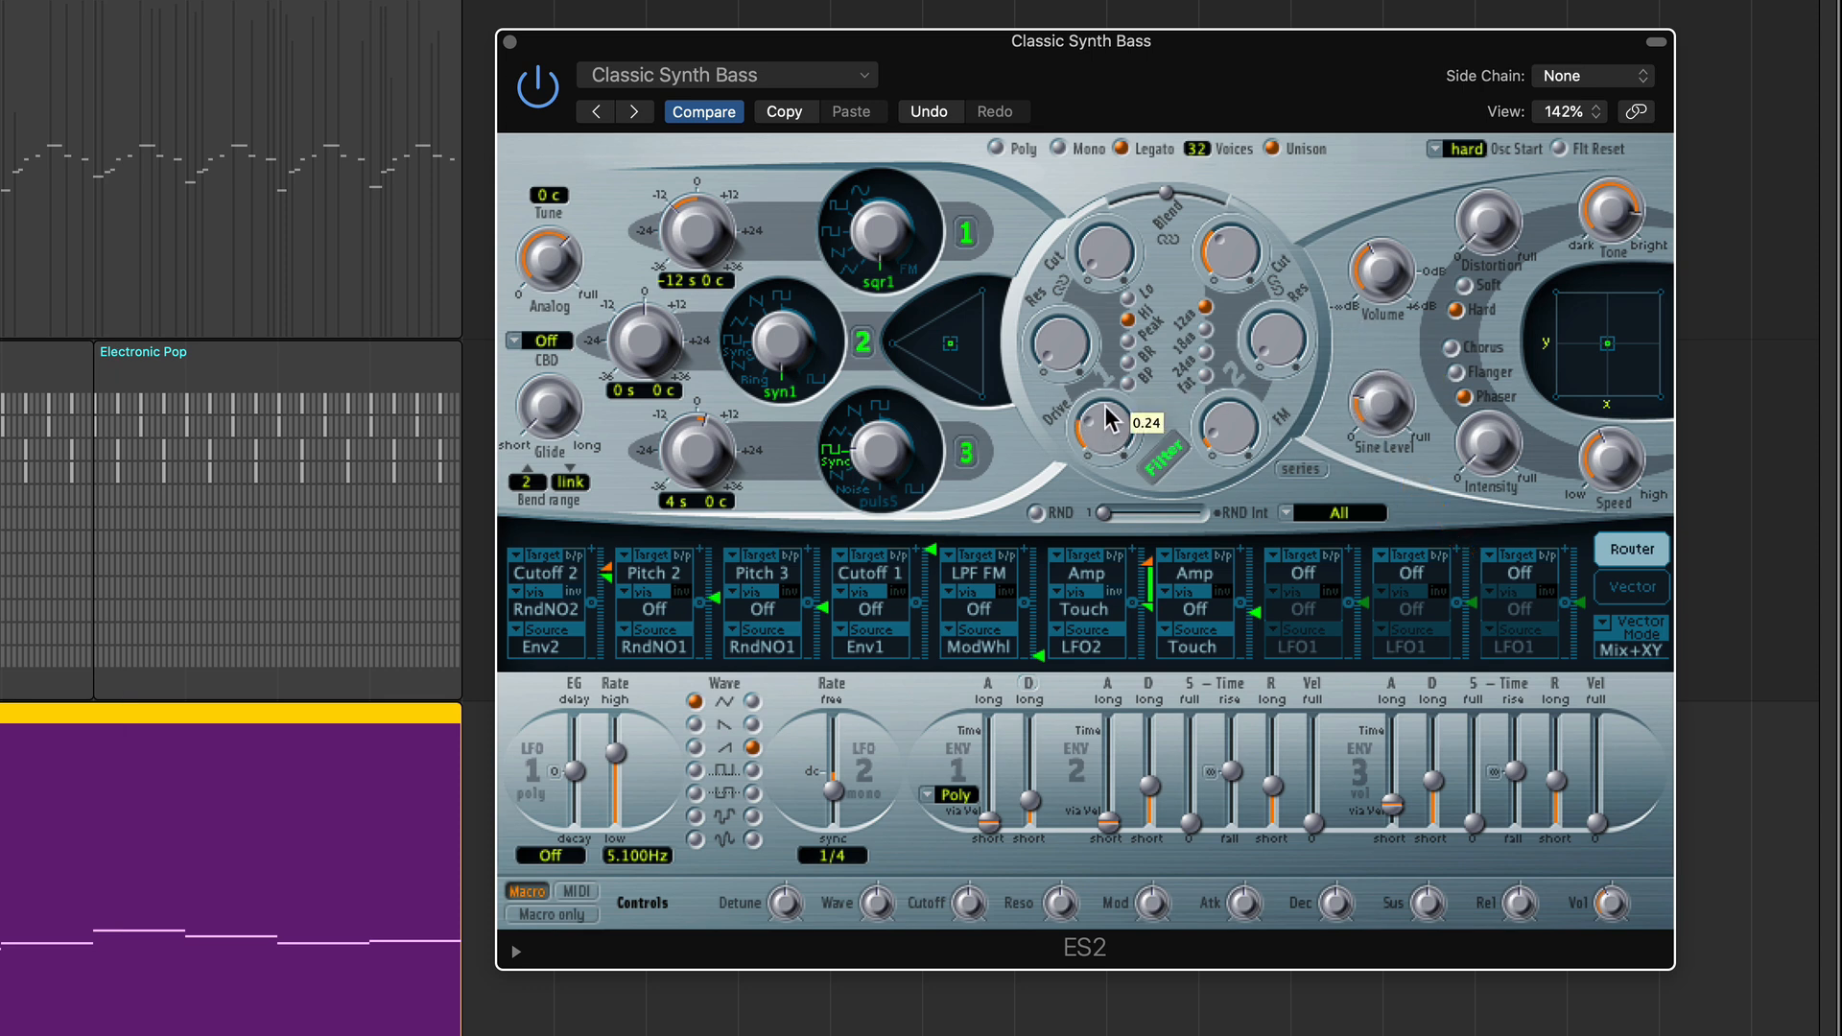
pyautogui.moveTo(1224, 439)
pyautogui.mouseDown()
pyautogui.moveTo(1242, 412)
pyautogui.moveTo(1234, 434)
pyautogui.mouseUp()
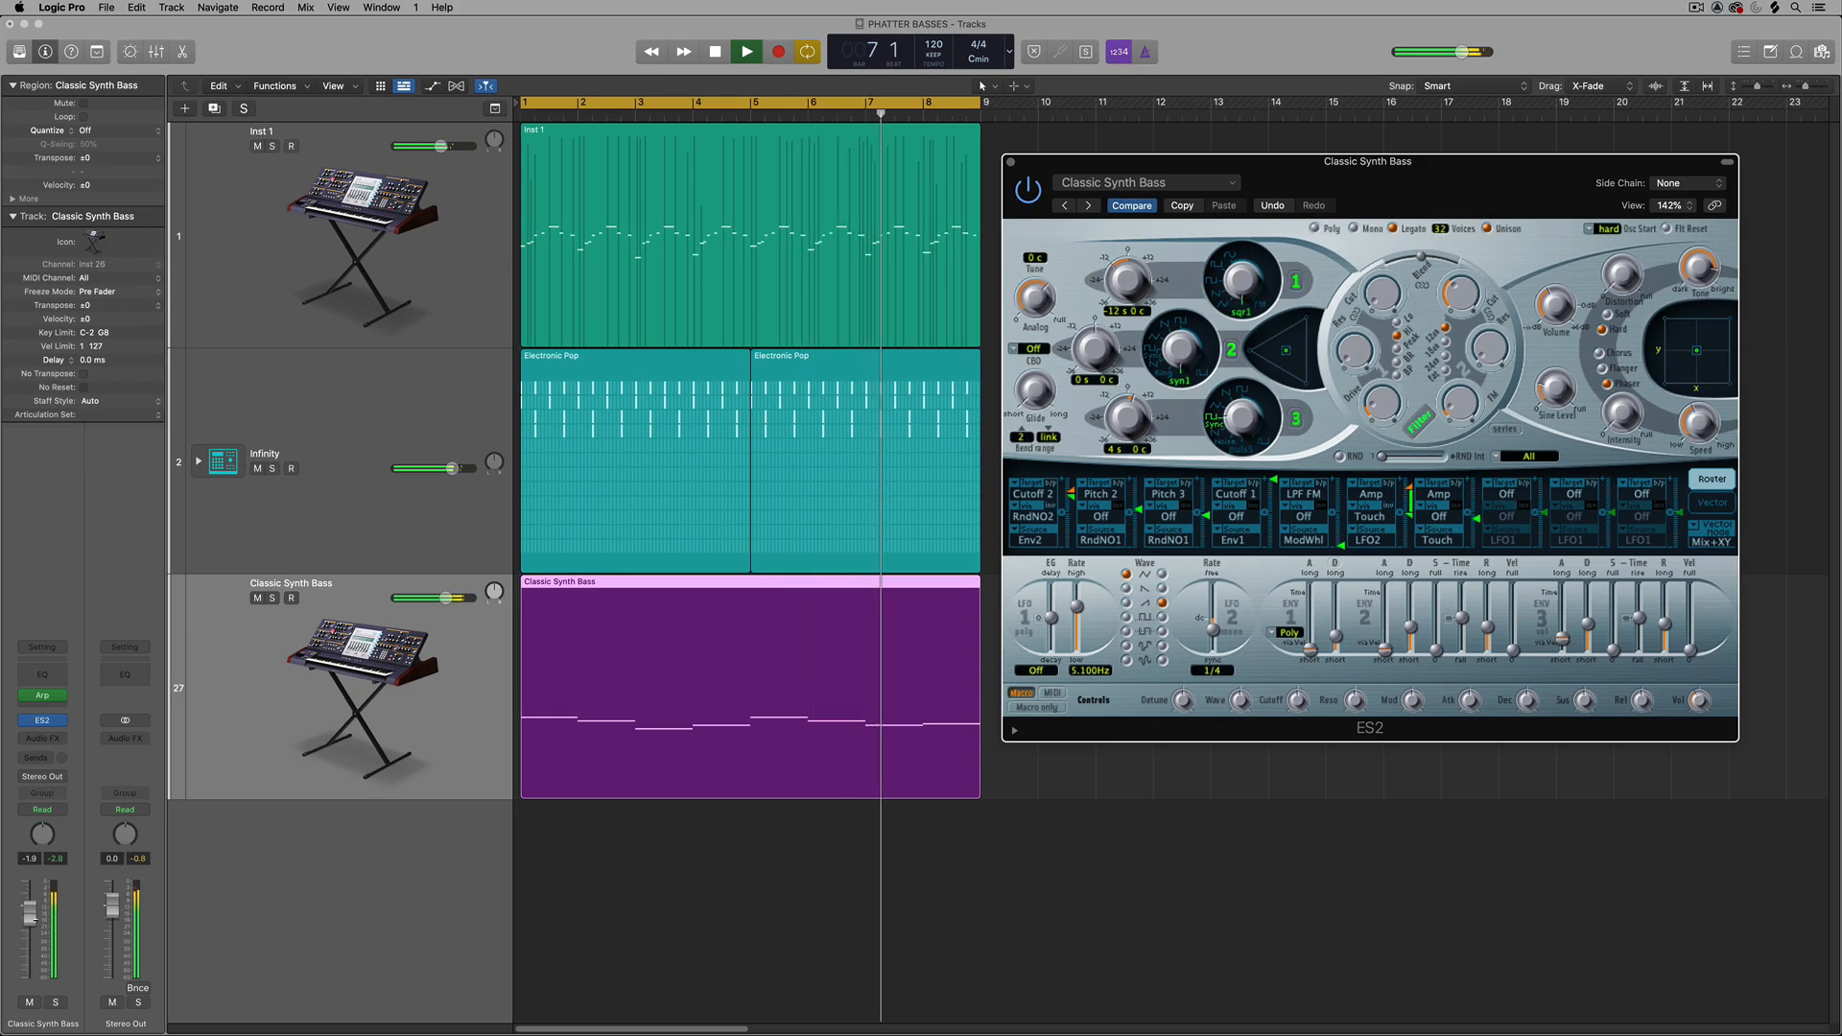
# Reset the Stereo Out peak level reading during full-mix playback and stop the transport.
pyautogui.click(140, 859)
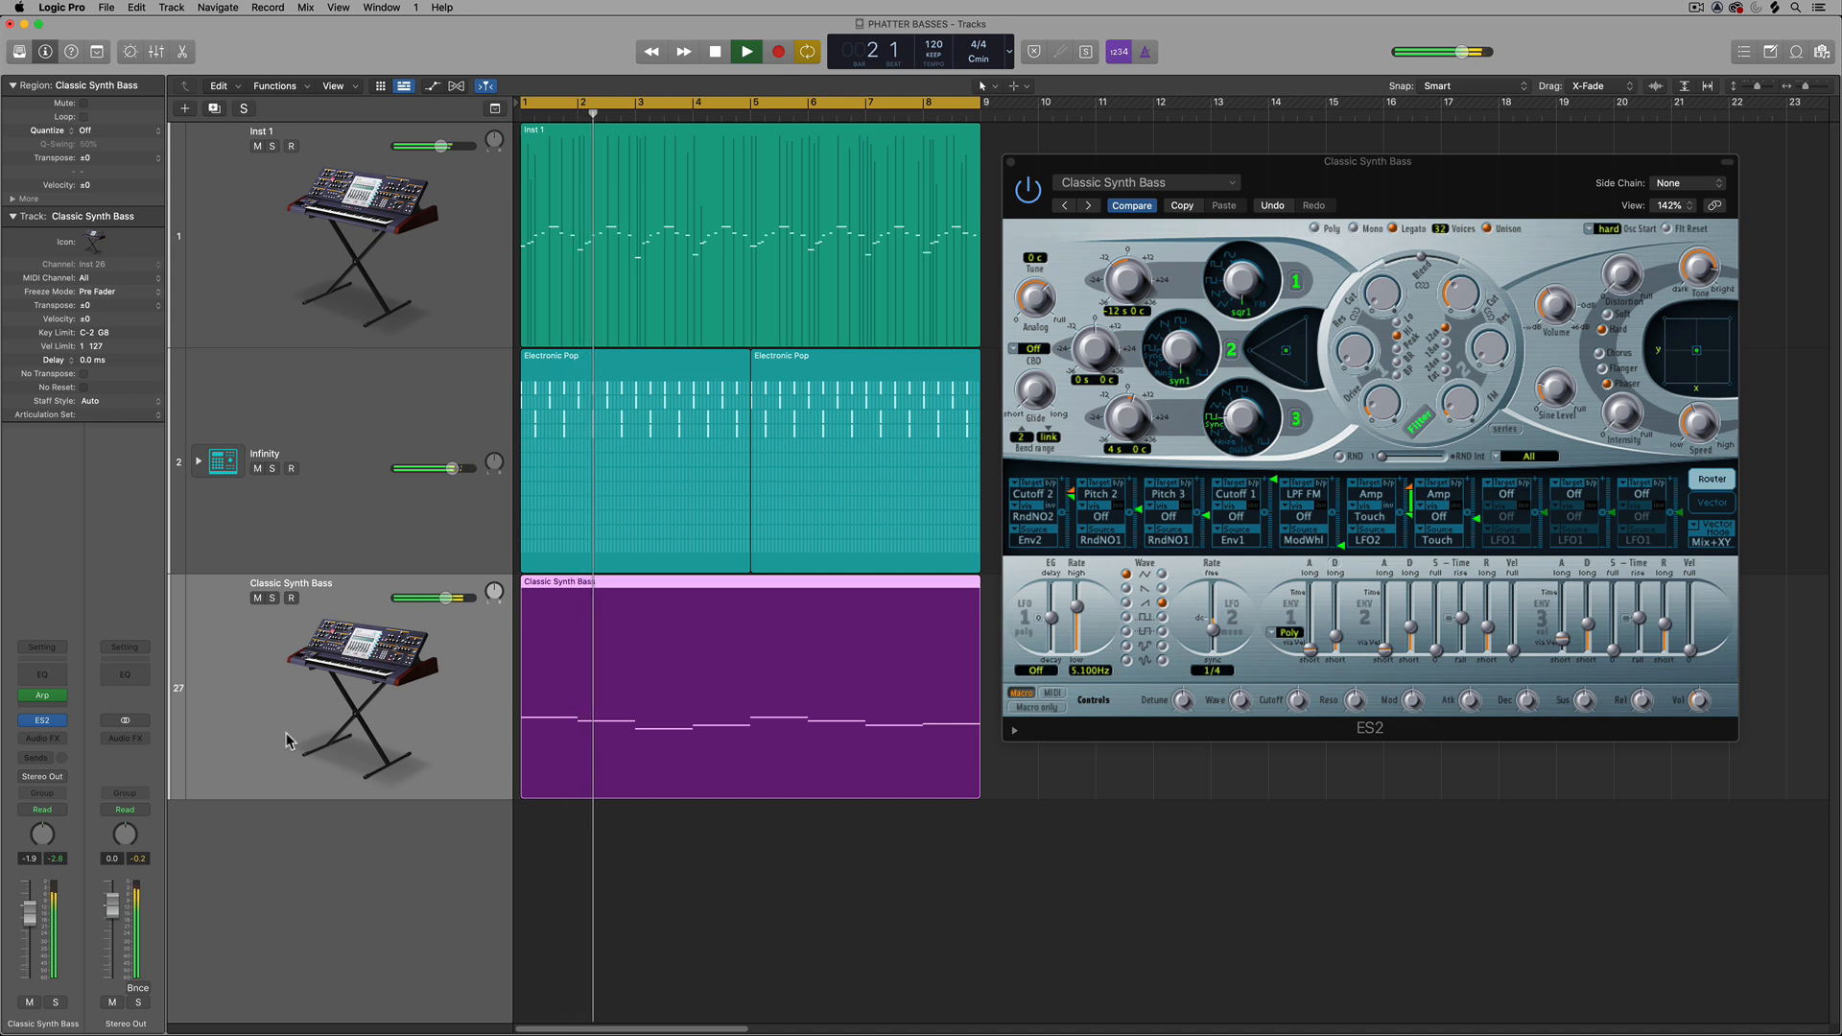
pyautogui.press('space')
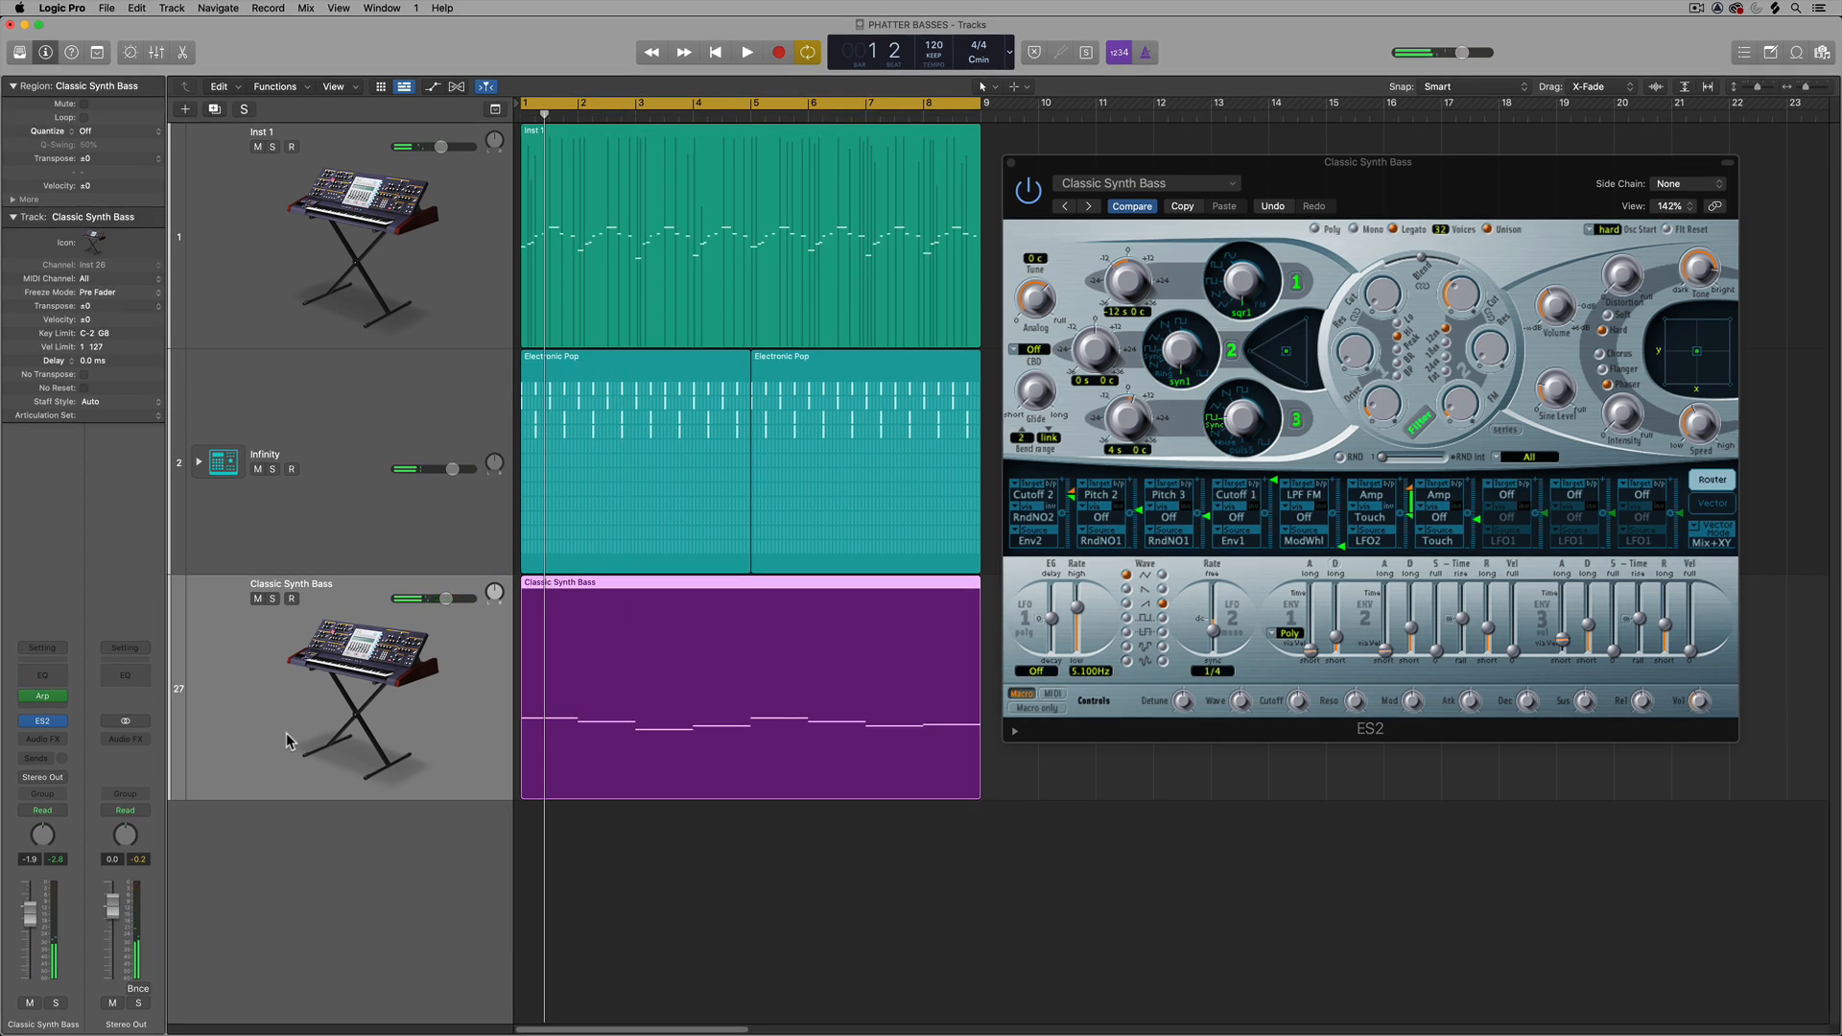